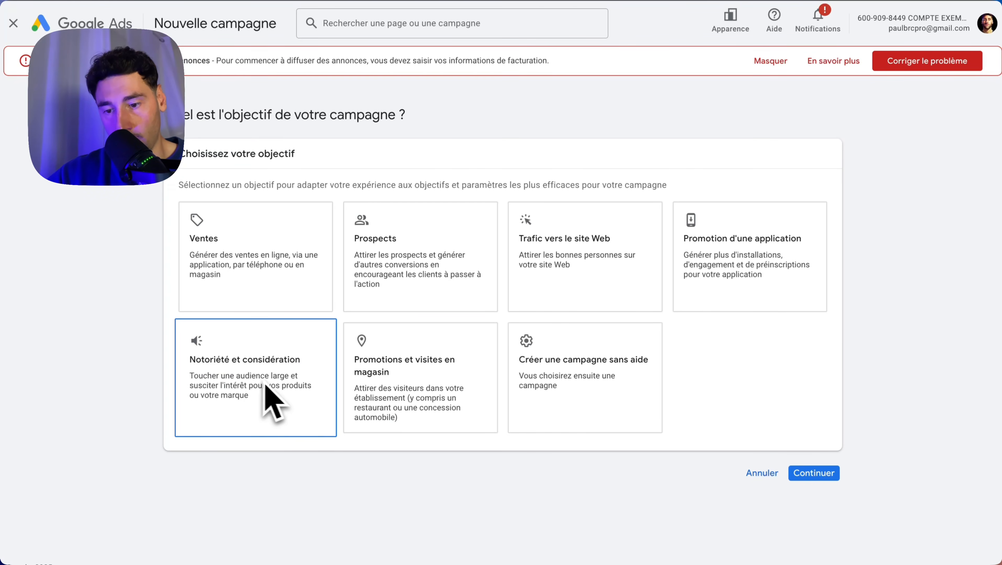
# Choose the Prospects objective with its default conversion goal and select Performance Max as the campaign type
pyautogui.click(482, 372)
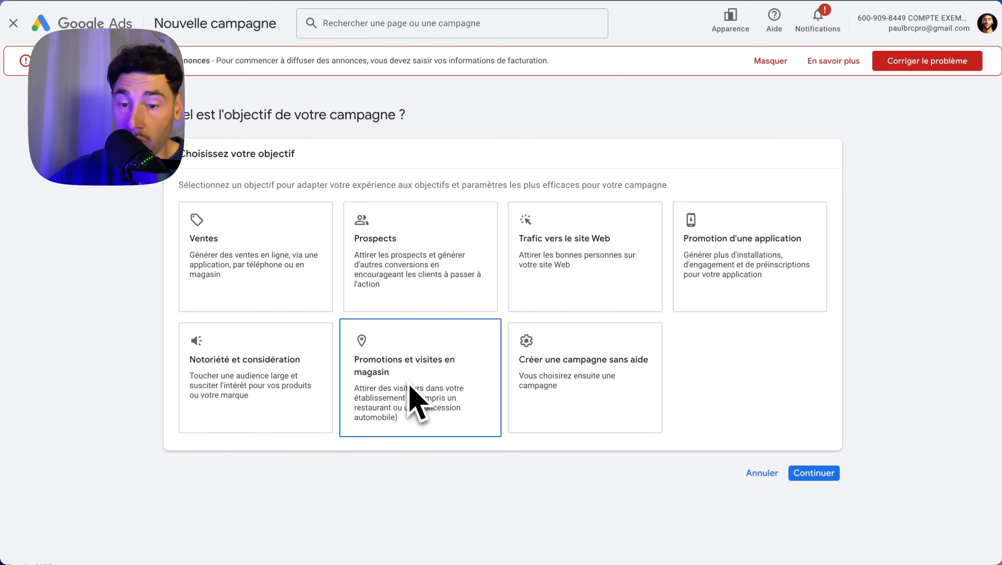
pyautogui.click(394, 256)
pyautogui.scroll(-4, 425, 304)
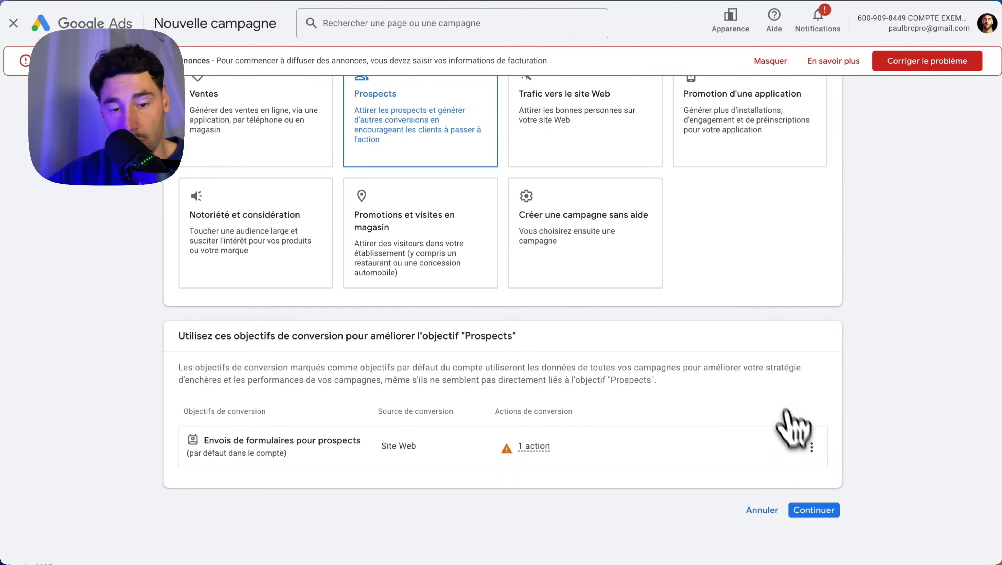
pyautogui.click(808, 510)
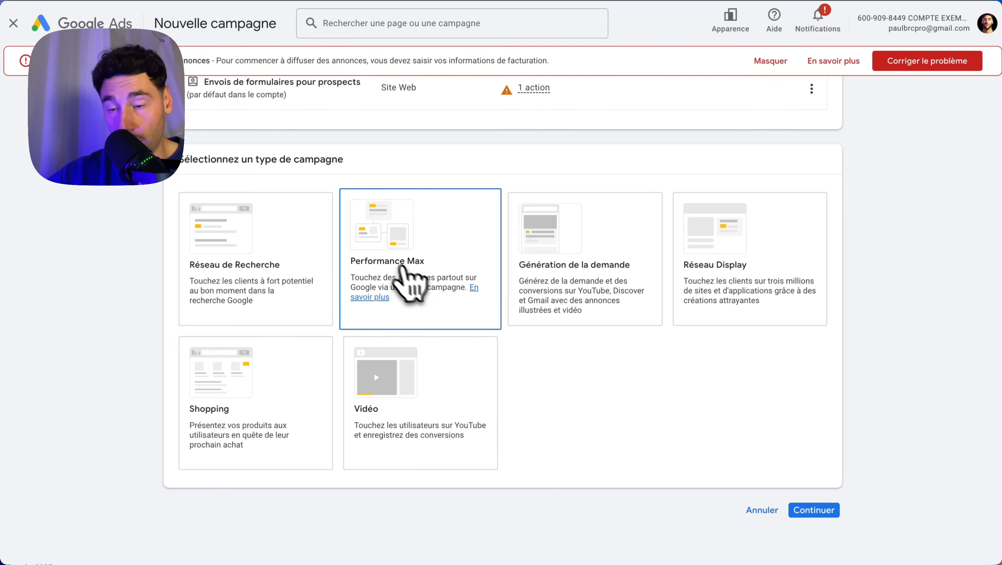
pyautogui.click(399, 273)
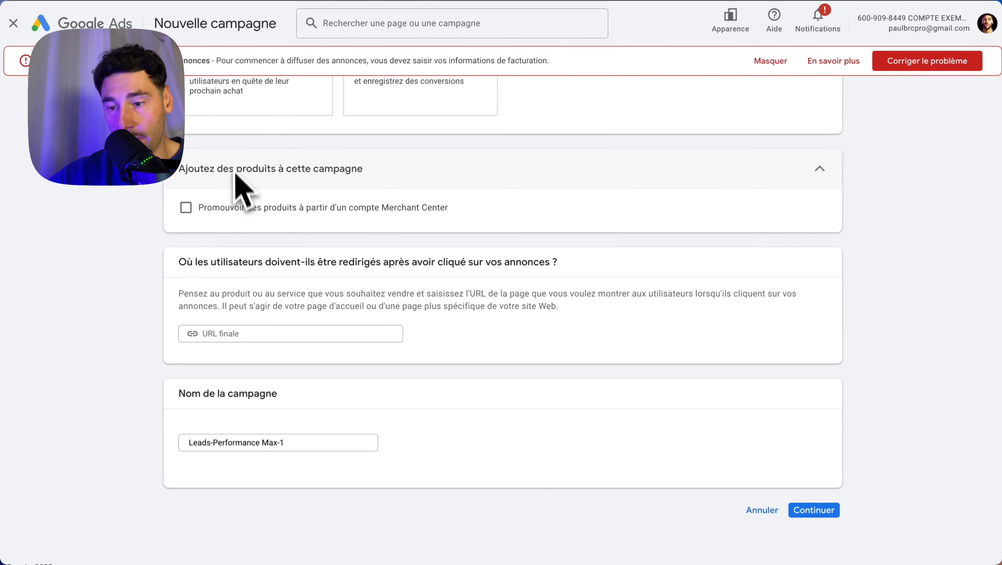
# Set the final URL to the fitness coaching website's homepage address, keep the suggested campaign name, and continue to the bidding settings
pyautogui.click(273, 333)
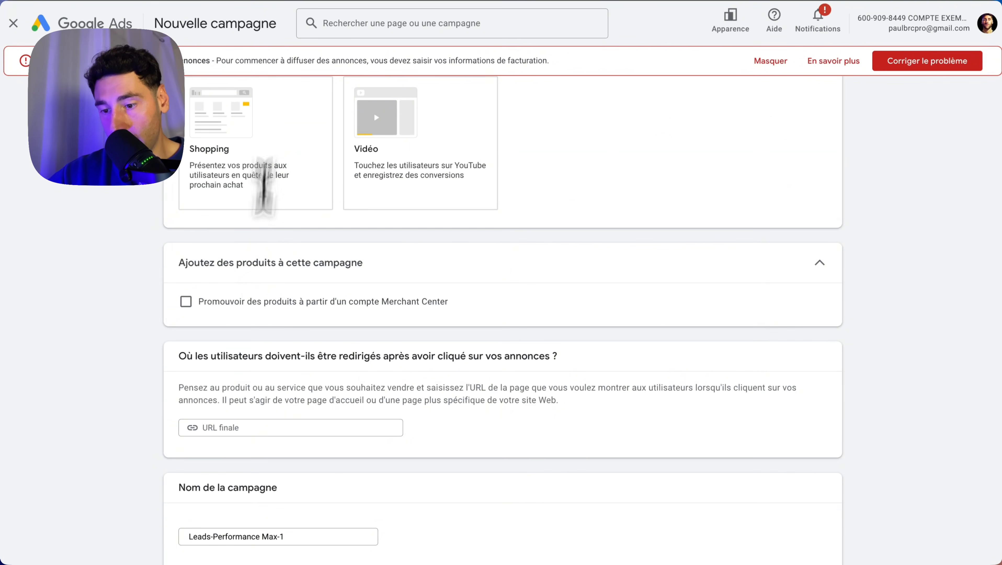
pyautogui.scroll(-1, 253, 323)
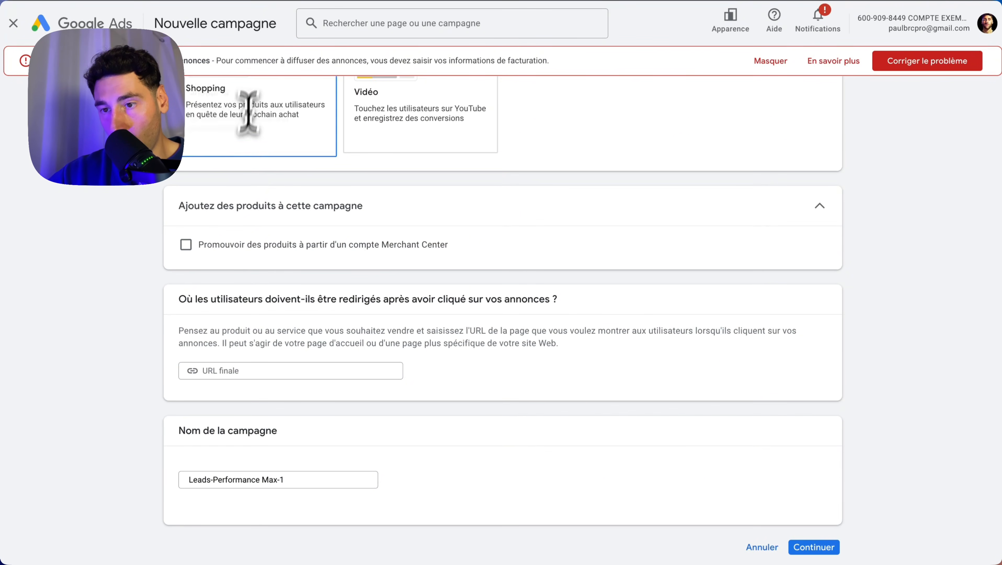
pyautogui.click(317, 0)
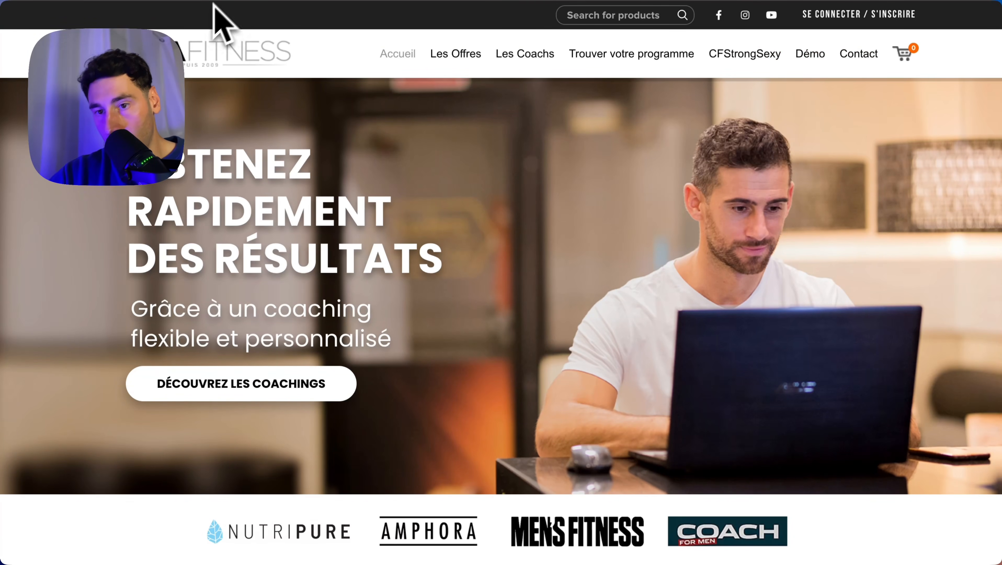
pyautogui.click(253, 0)
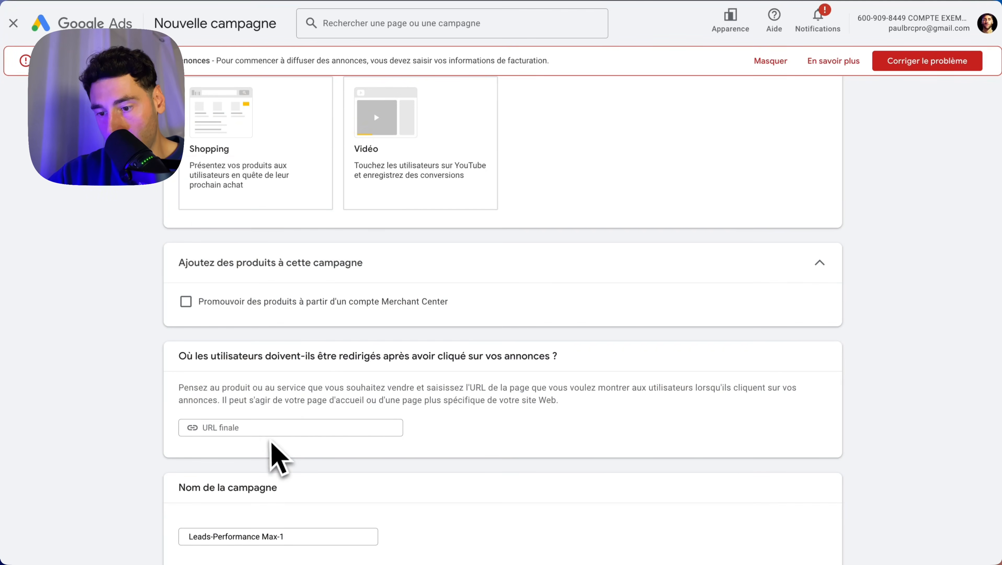
pyautogui.click(267, 431)
pyautogui.write('https://davidcosta.fr/')
pyautogui.scroll(-2, 269, 427)
pyautogui.click(299, 442)
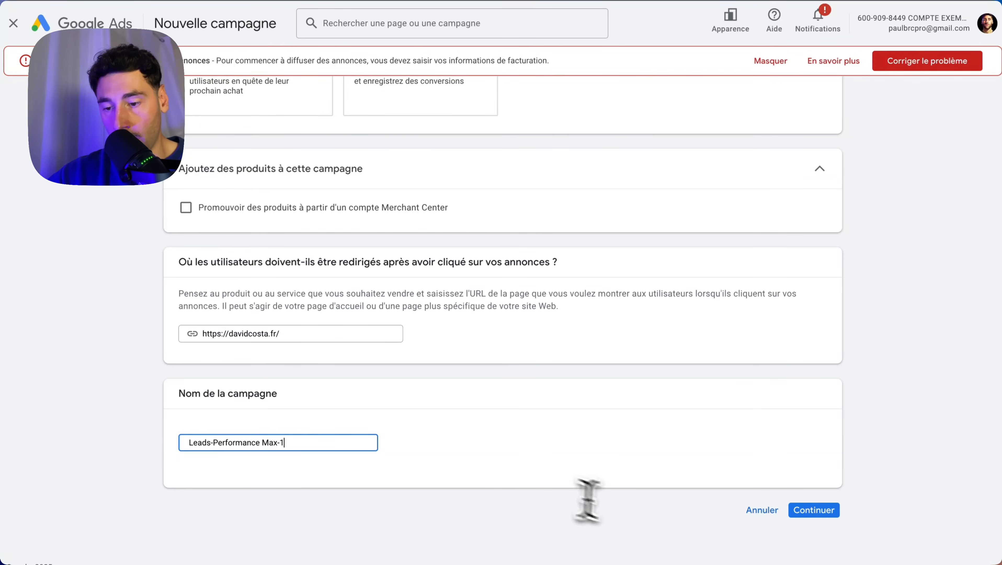
pyautogui.click(815, 514)
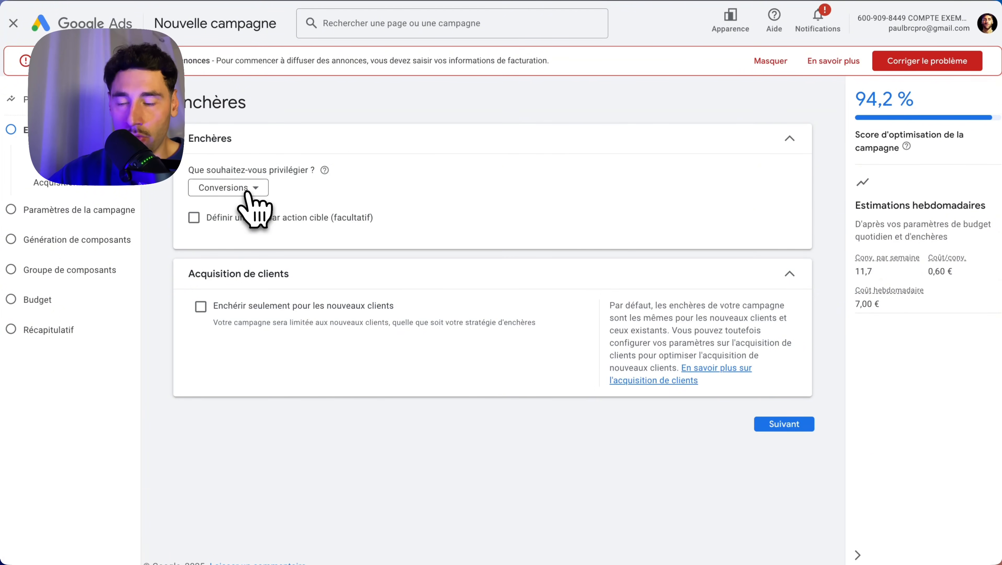
# Try prioritizing Valeur de conversion with a target ROAS of 5000 %, and clear the target value
pyautogui.click(247, 191)
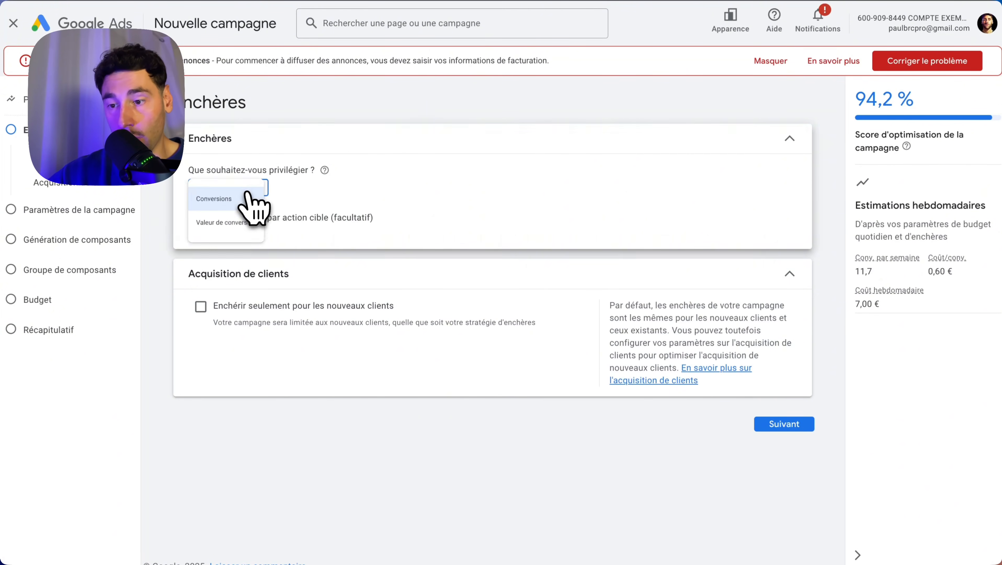
pyautogui.moveTo(234, 209)
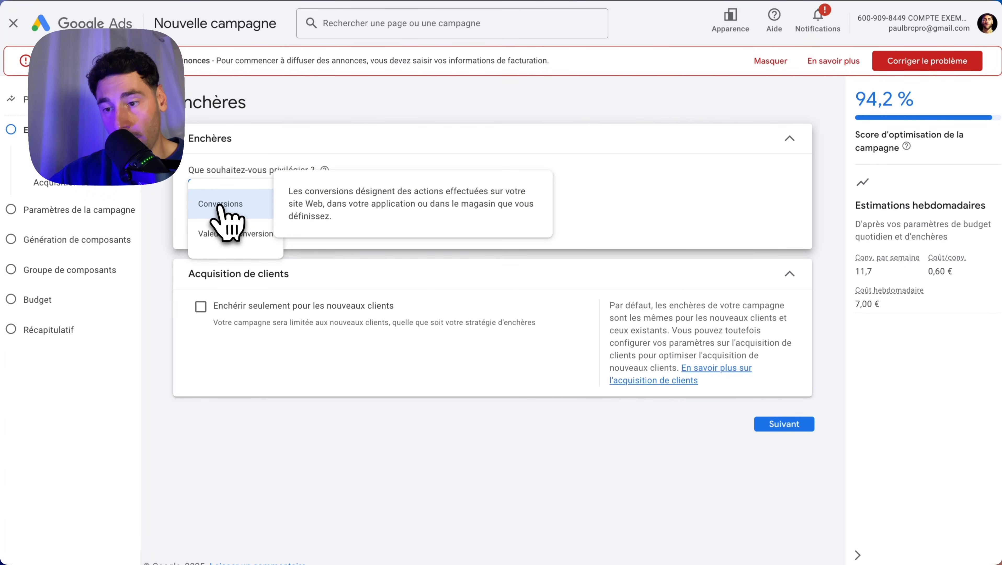
pyautogui.click(222, 234)
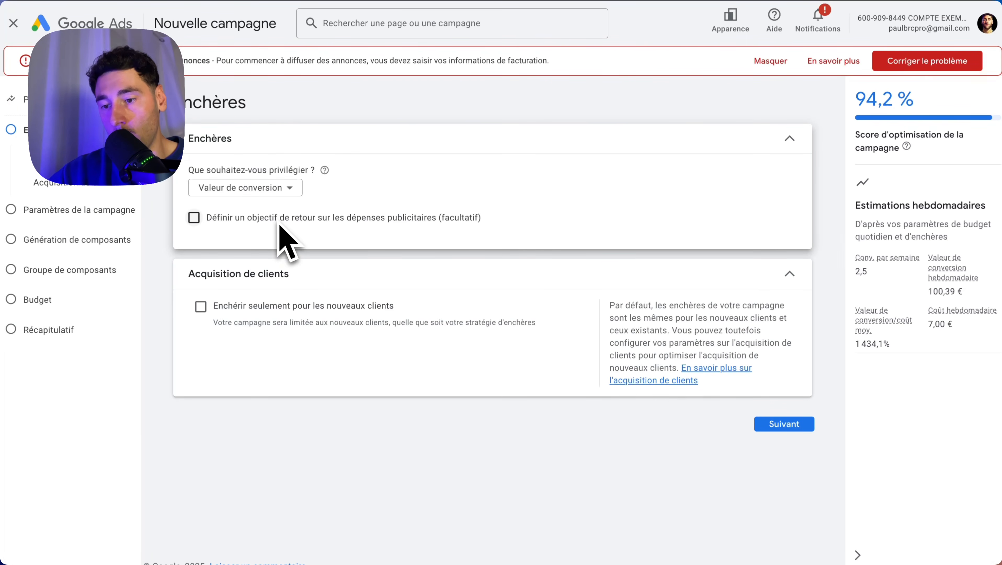
pyautogui.click(194, 217)
pyautogui.click(216, 255)
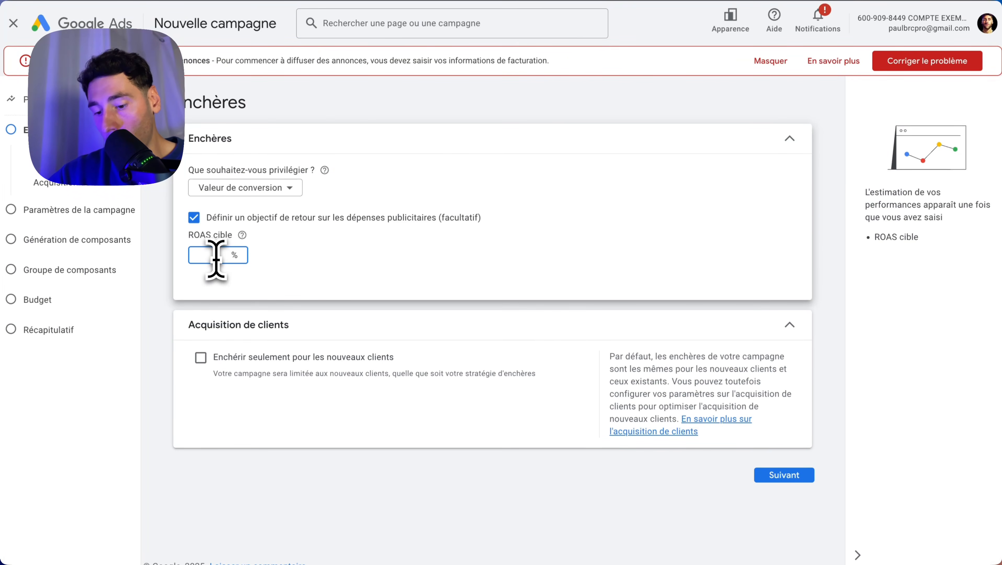
pyautogui.write('5000')
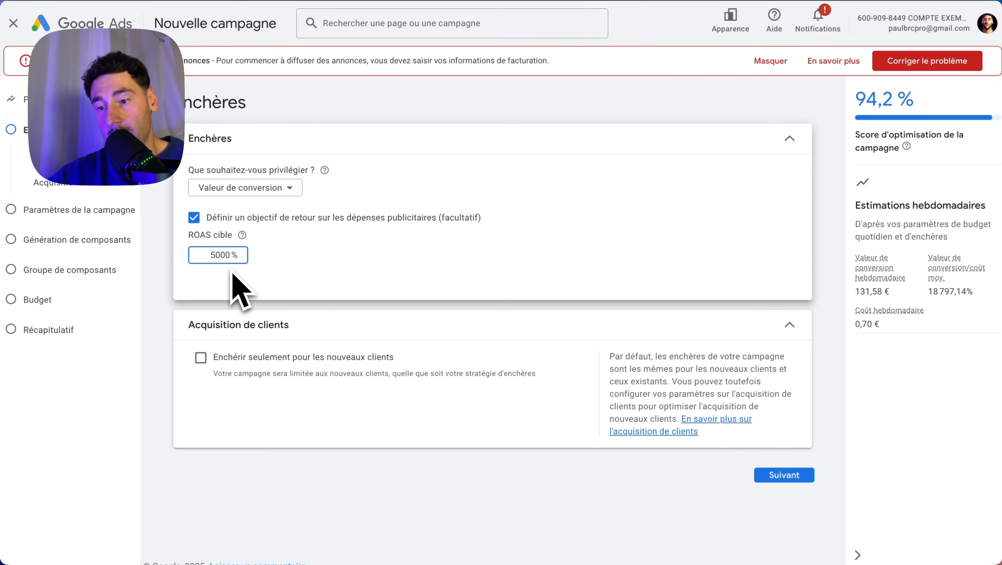
pyautogui.press('BackSpace')
pyautogui.press('BackSpace')
pyautogui.press('BackSpace')
pyautogui.press('BackSpace')
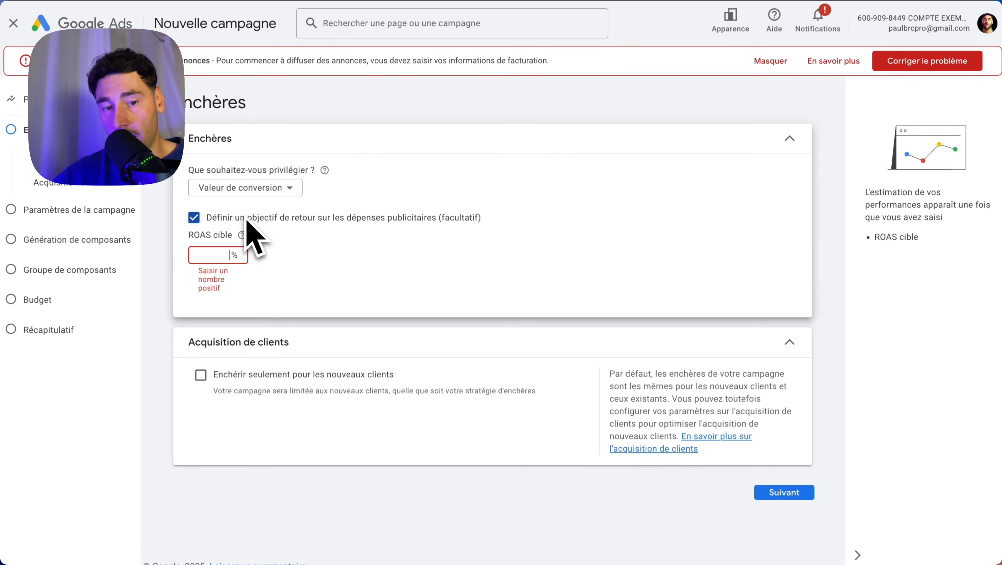
# Set the bidding focus to Conversions without a target cost per action, and proceed to the campaign settings
pyautogui.click(245, 188)
pyautogui.moveTo(239, 209)
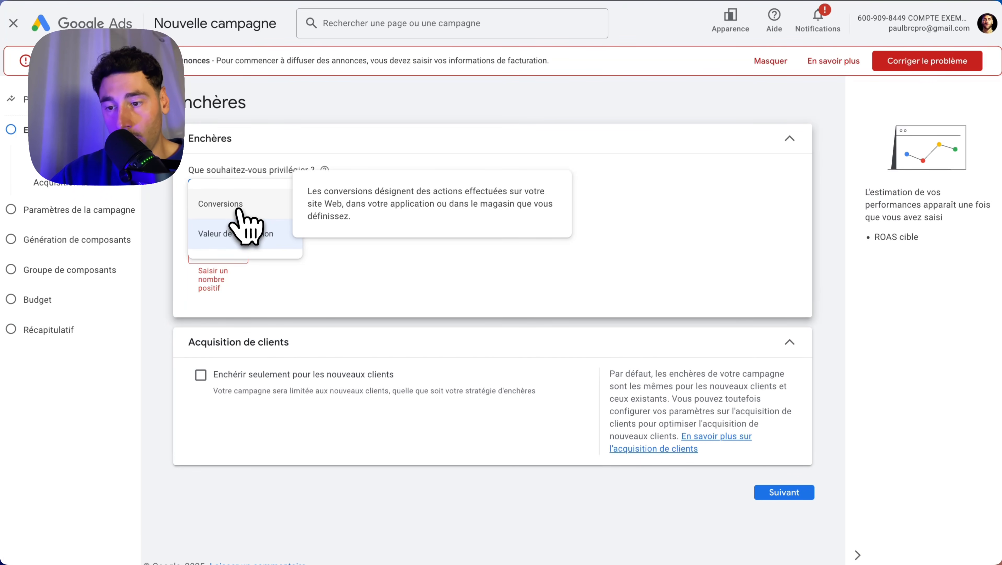
pyautogui.click(238, 209)
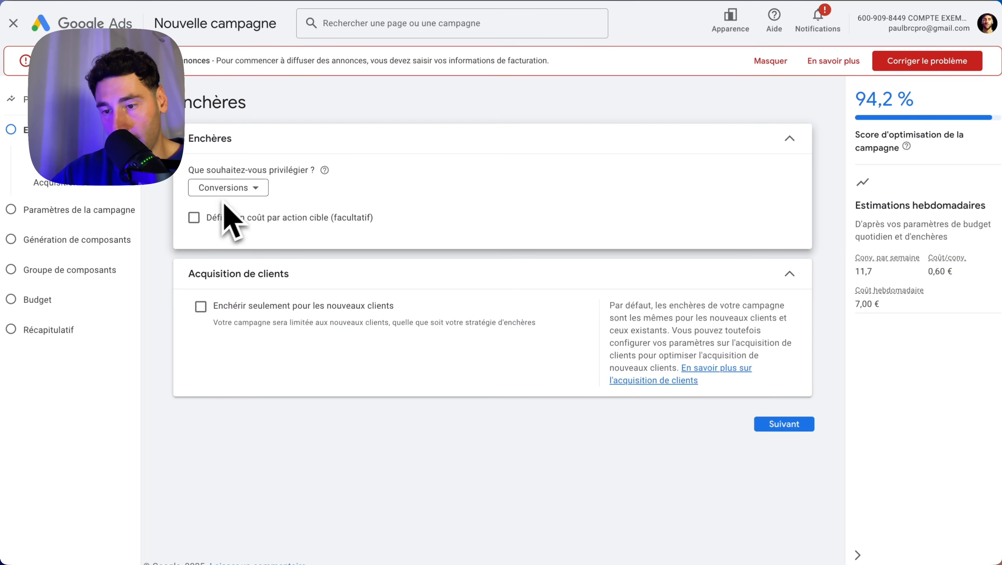
pyautogui.click(194, 218)
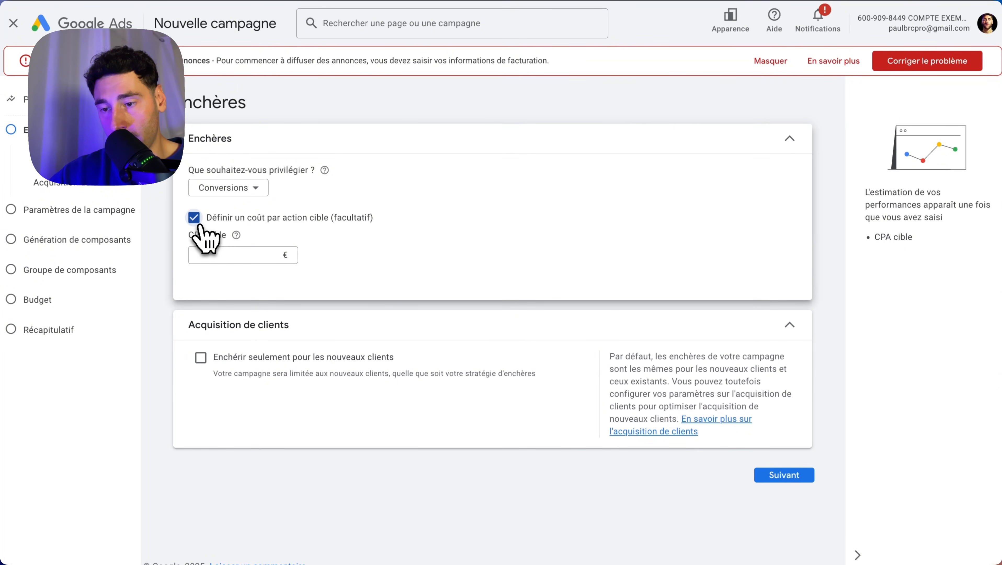
pyautogui.click(194, 218)
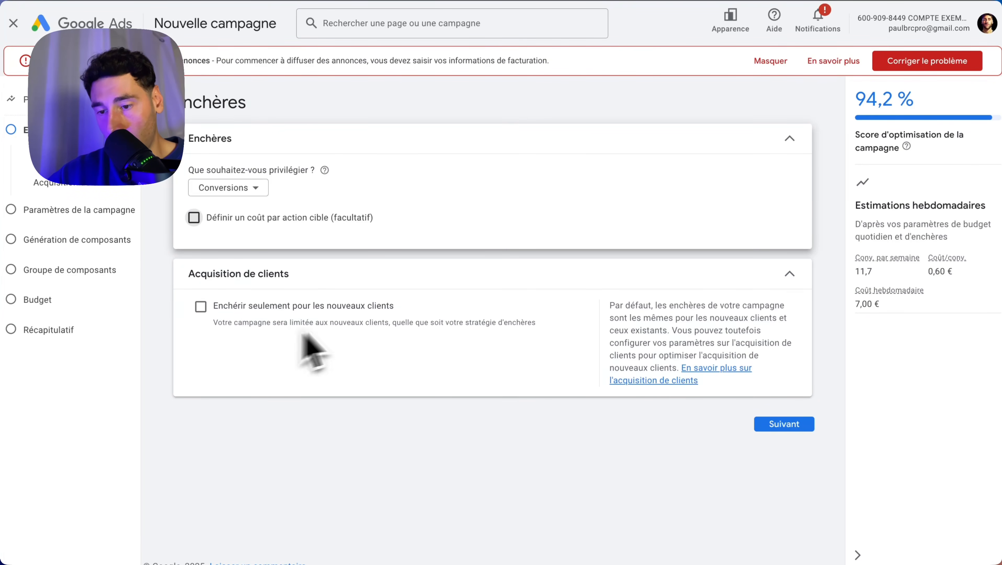
pyautogui.click(783, 425)
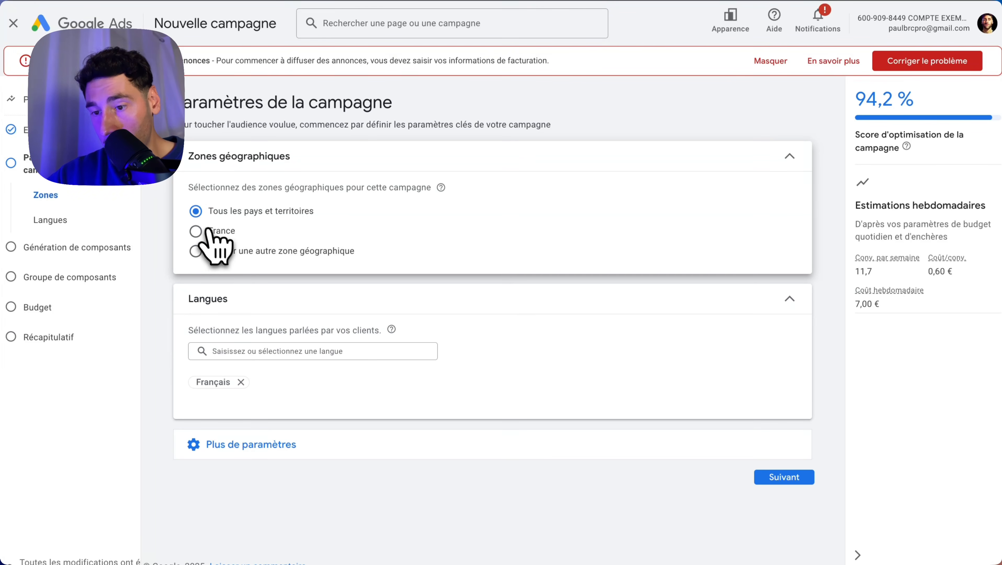
# Choose a custom geographic zone and include the city of Lyon, Auvergne-Rhône-Alpes, through the advanced location search
pyautogui.click(216, 232)
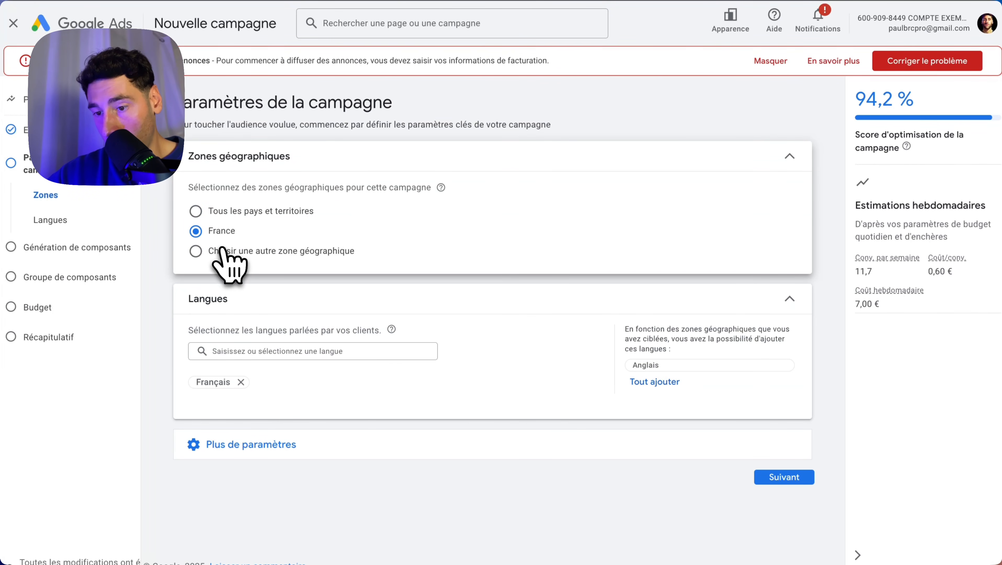
pyautogui.click(222, 252)
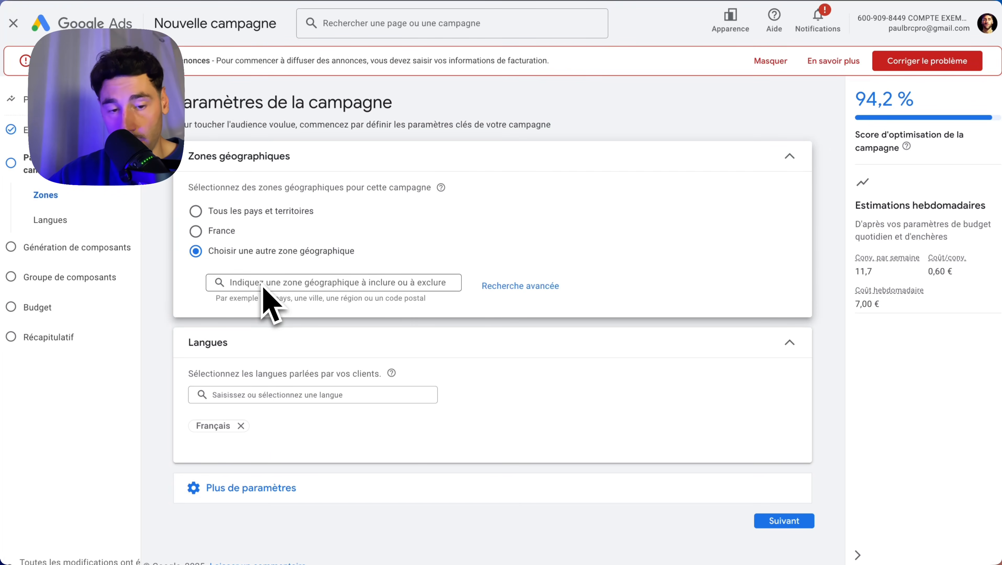
pyautogui.click(514, 289)
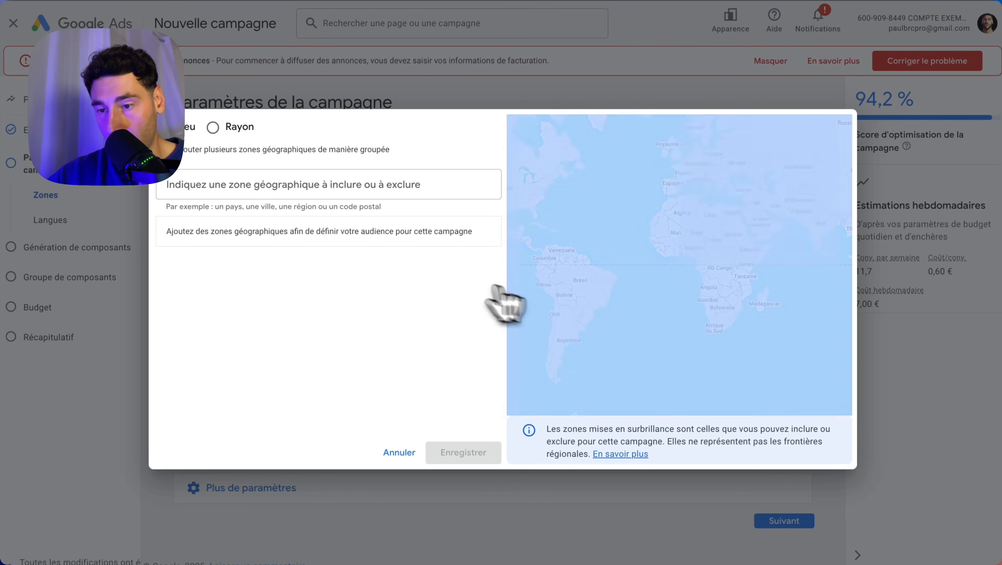
pyautogui.click(267, 185)
pyautogui.write('Lyo')
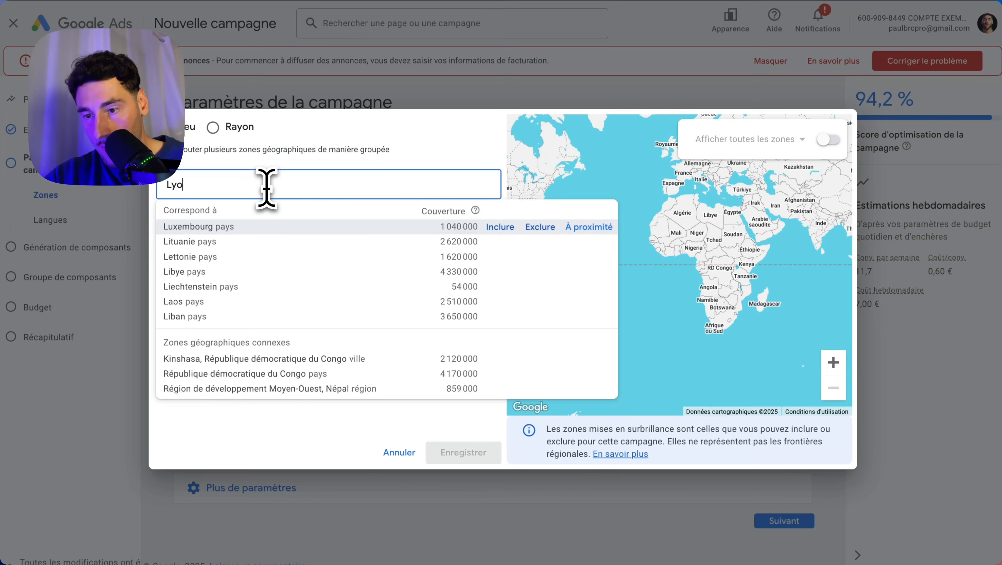
pyautogui.write('n')
pyautogui.click(500, 227)
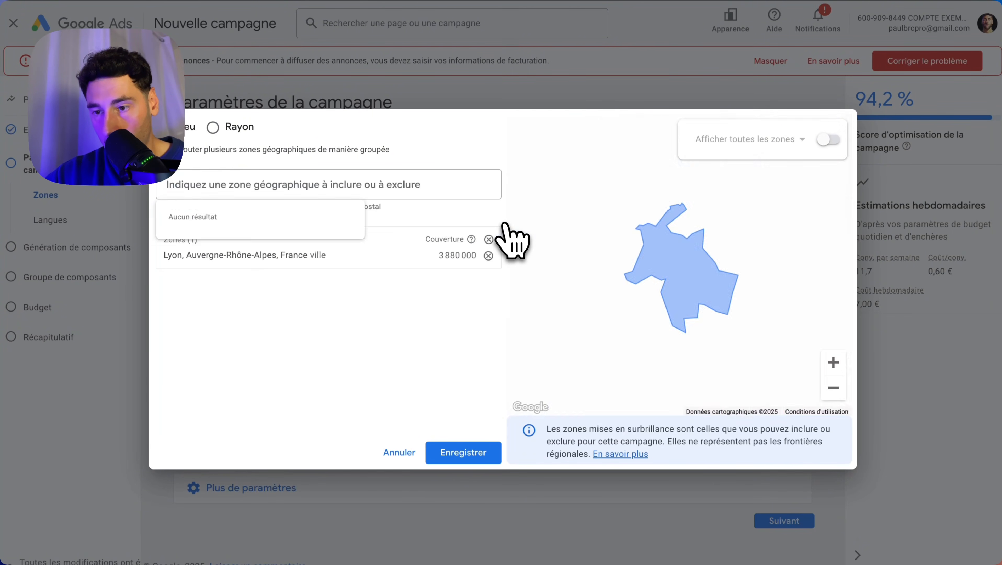
# Add a 20 km radius around Lyon to the targeted zones and save the locations
pyautogui.click(213, 127)
pyautogui.click(213, 185)
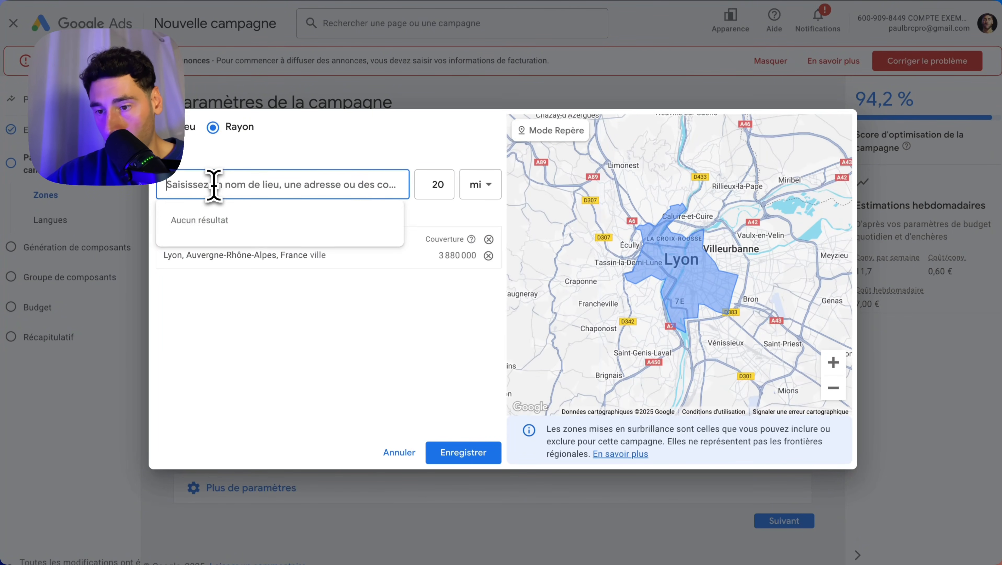
pyautogui.click(490, 190)
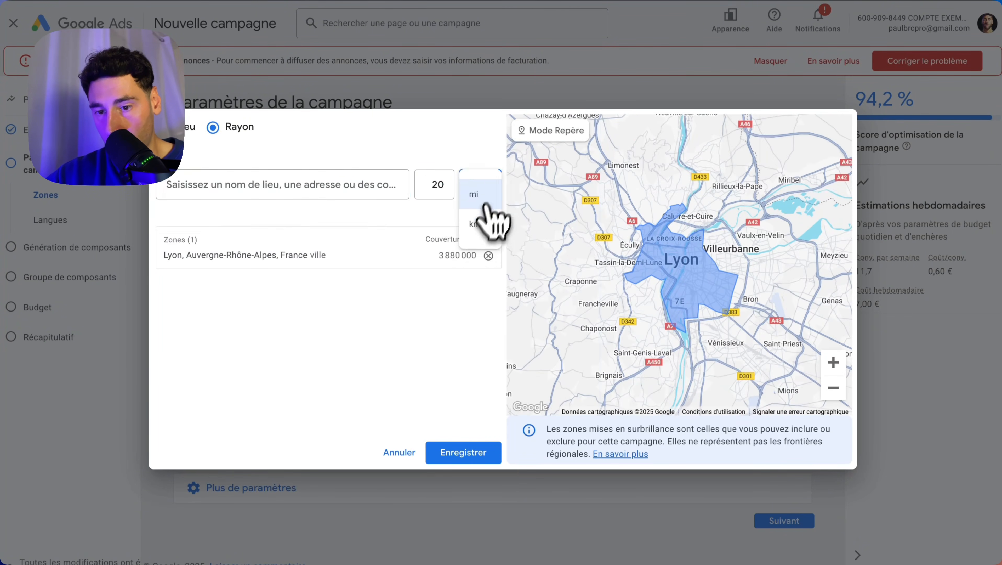
pyautogui.click(475, 223)
pyautogui.click(276, 184)
pyautogui.write('Lyon')
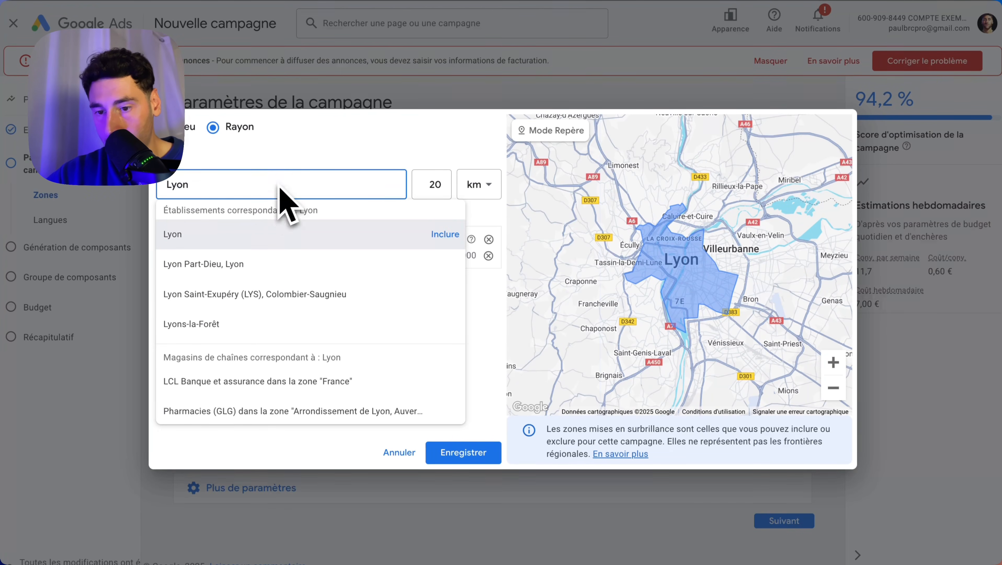
pyautogui.click(444, 235)
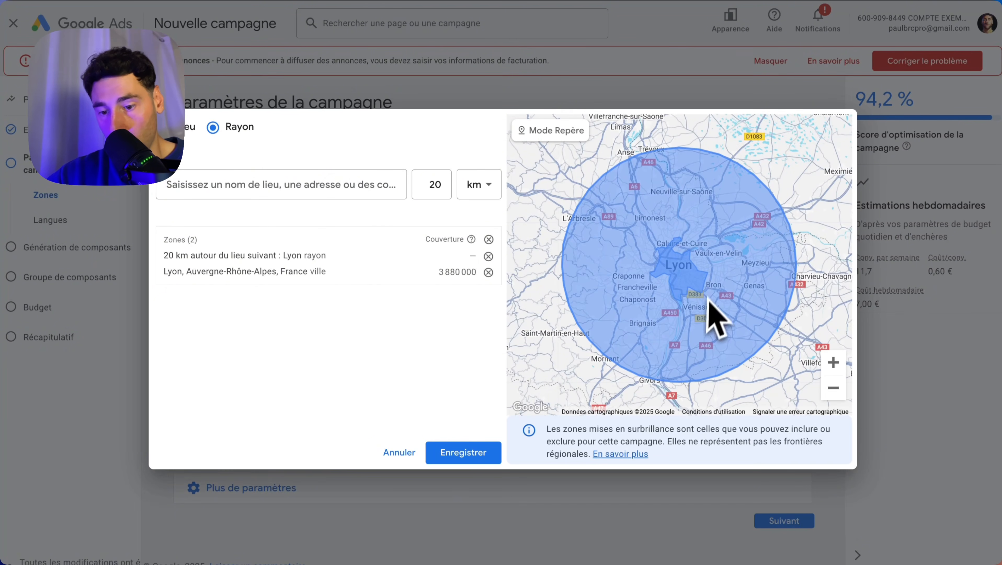
pyautogui.click(468, 457)
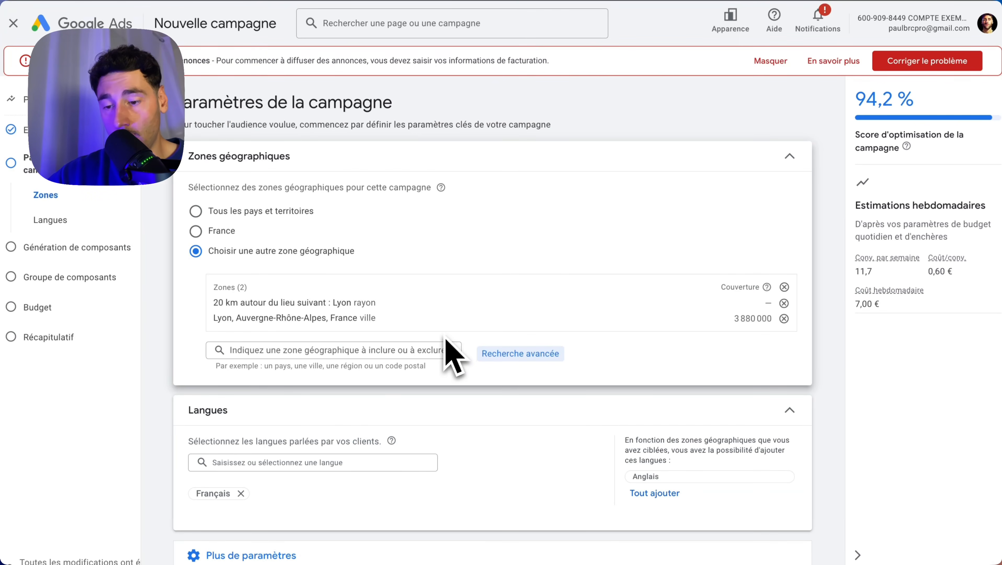
# Exclude the city of Vénissieux from the targeted zones and open the advanced location search to check the map
pyautogui.click(374, 356)
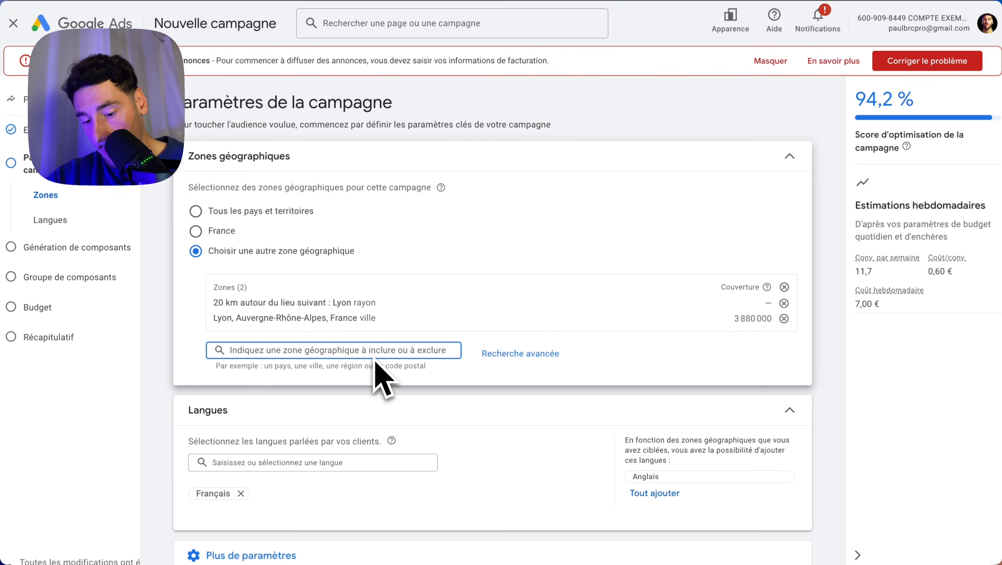
pyautogui.write('veniss')
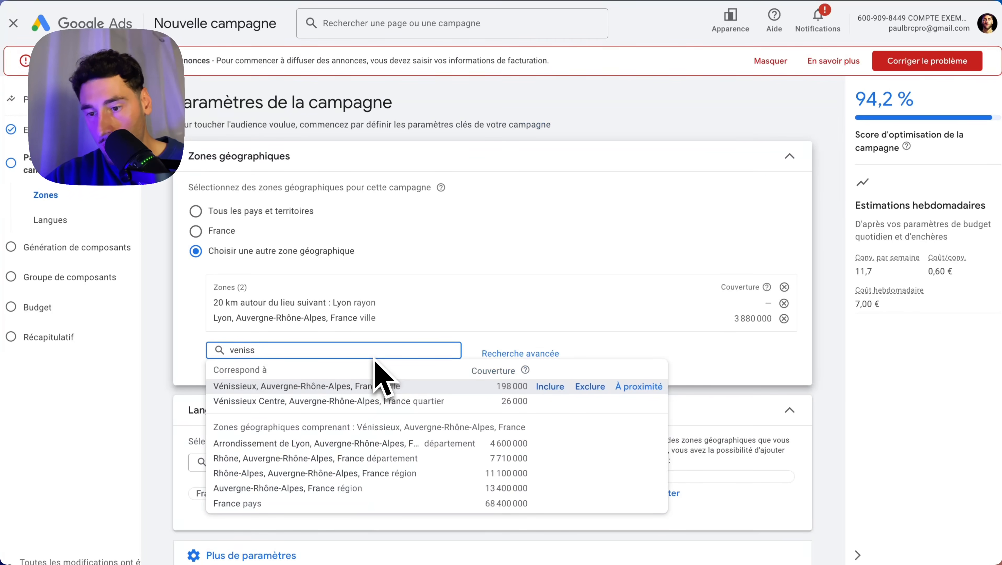
pyautogui.click(590, 387)
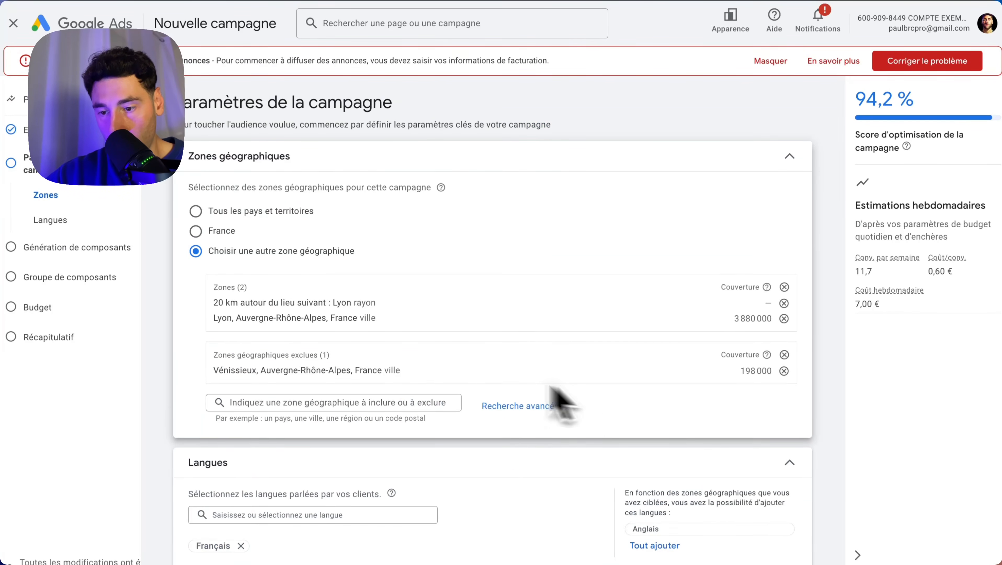
pyautogui.click(523, 413)
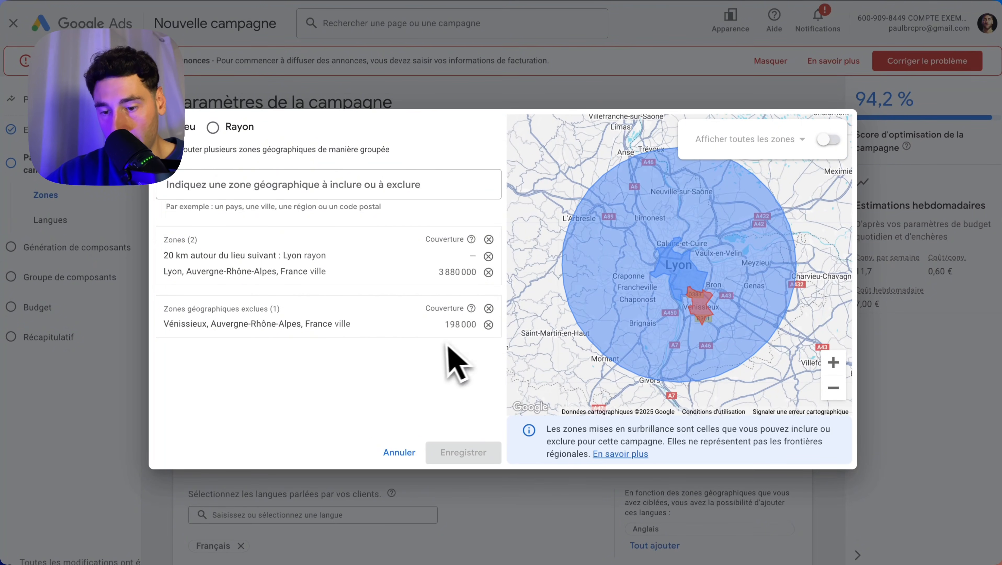
# Close the advanced location search without changes and open the brand exclusions among the additional campaign settings
pyautogui.click(399, 452)
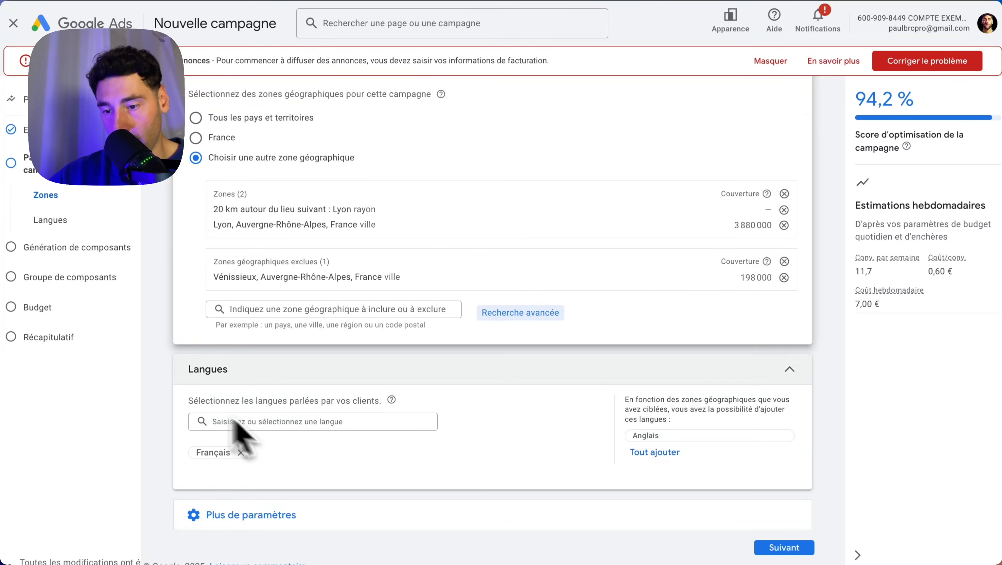
pyautogui.click(242, 518)
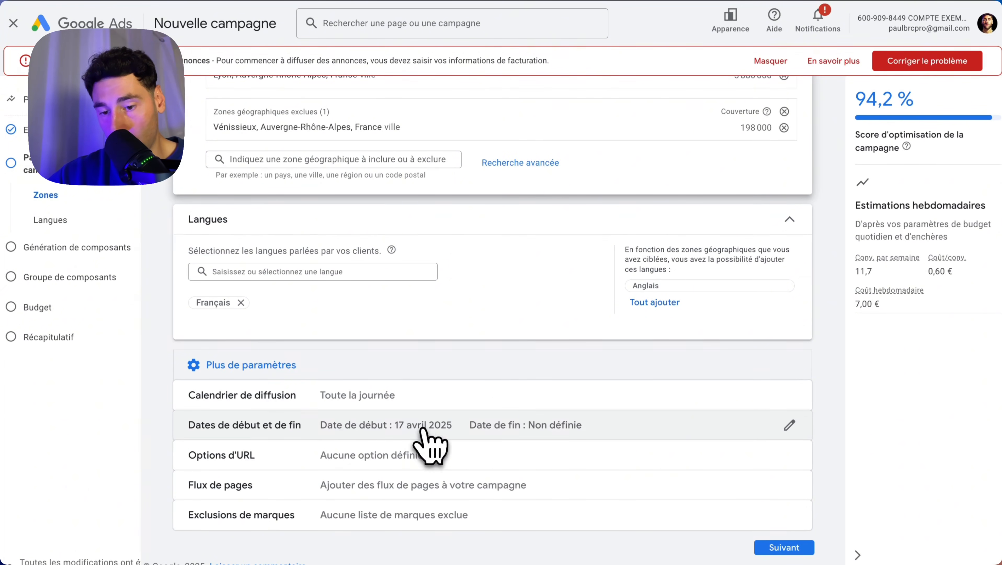
pyautogui.click(341, 512)
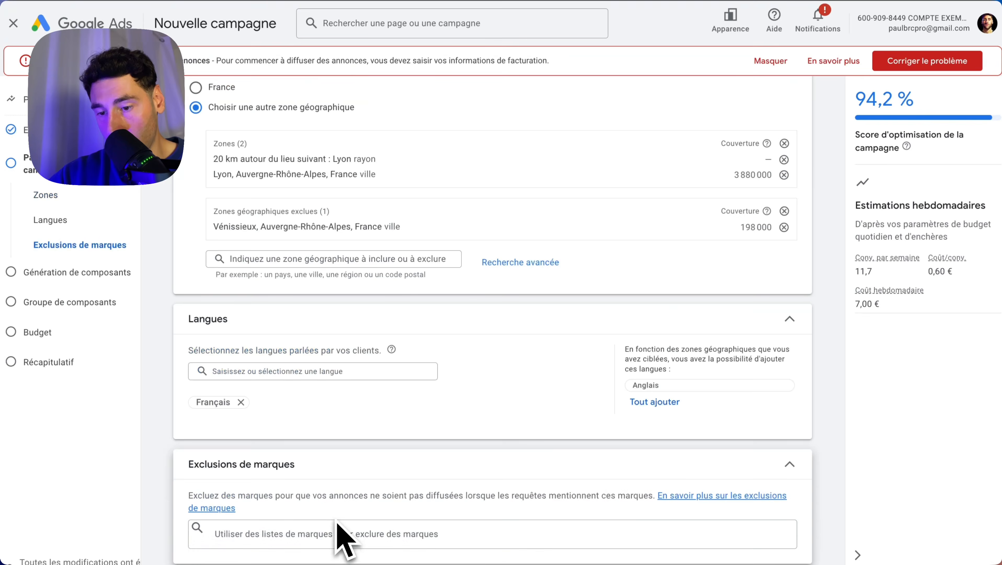
pyautogui.click(336, 527)
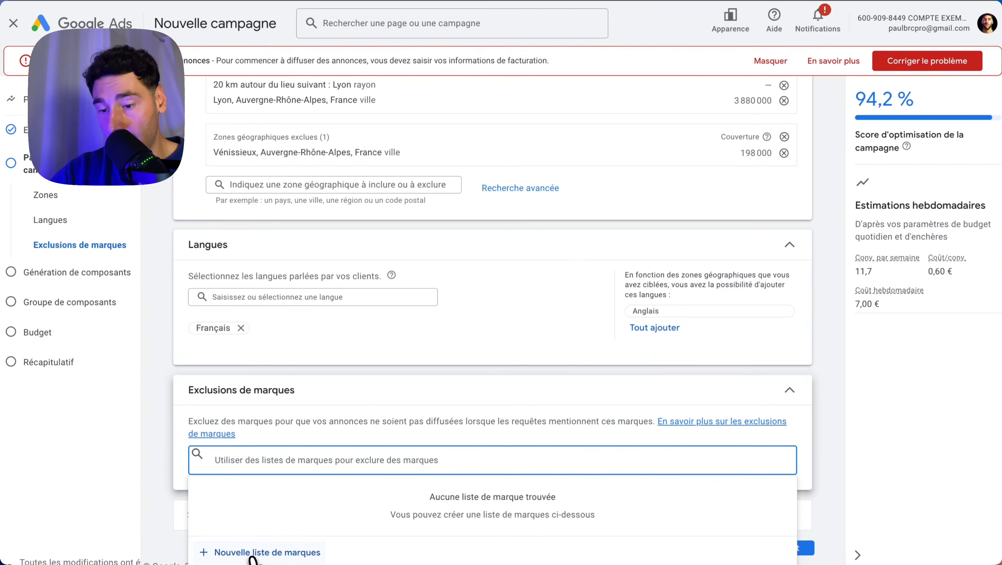
pyautogui.click(253, 553)
pyautogui.click(578, 205)
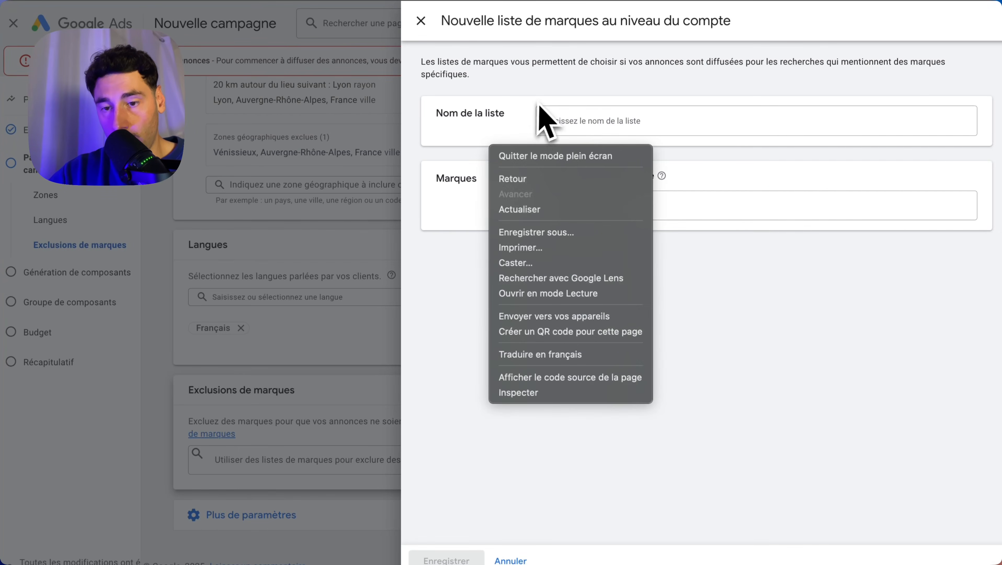
pyautogui.click(553, 125)
pyautogui.click(569, 121)
pyautogui.click(568, 210)
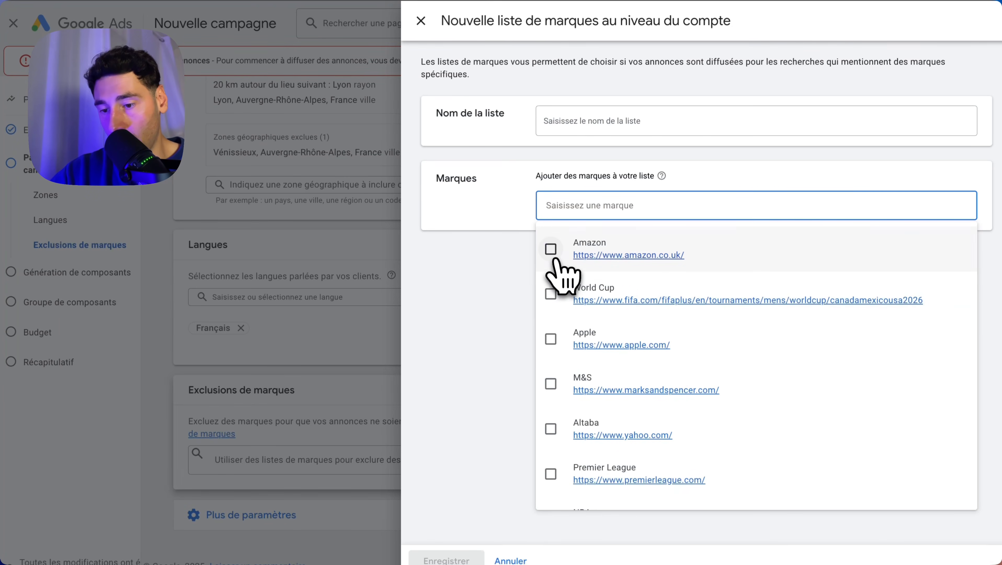
pyautogui.click(552, 250)
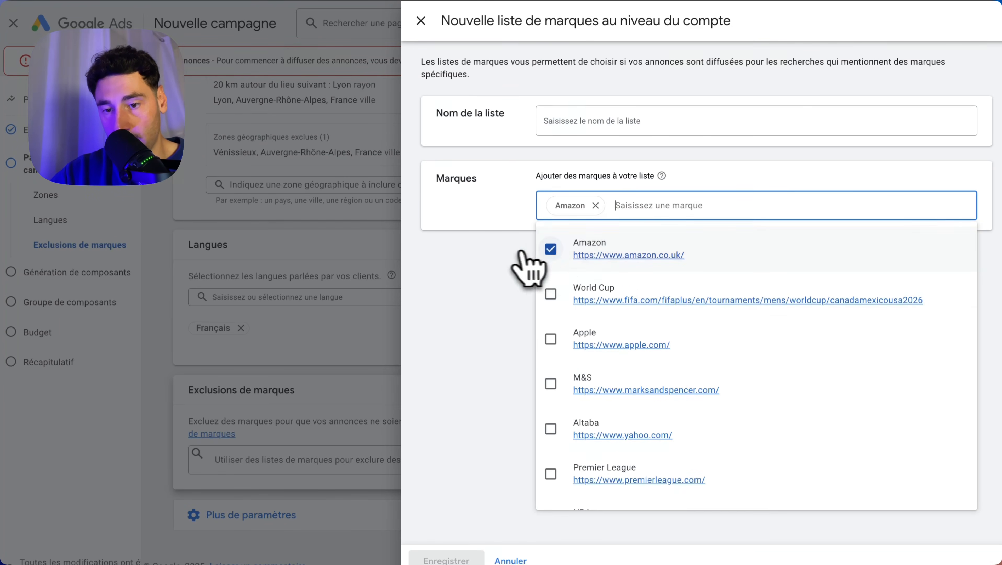
pyautogui.click(520, 264)
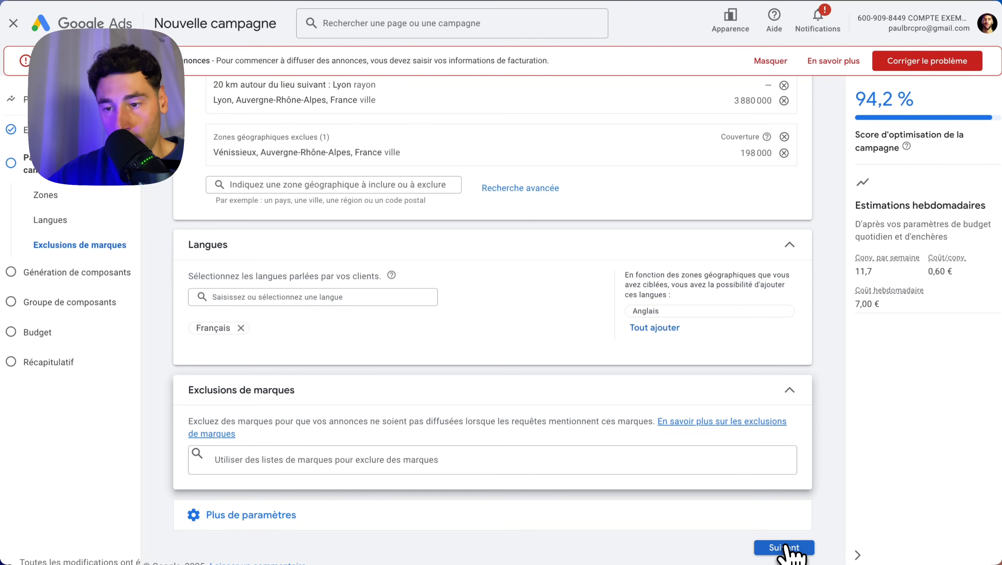
# Proceed to the asset generation stage and skip it to reach the asset group setup
pyautogui.click(785, 548)
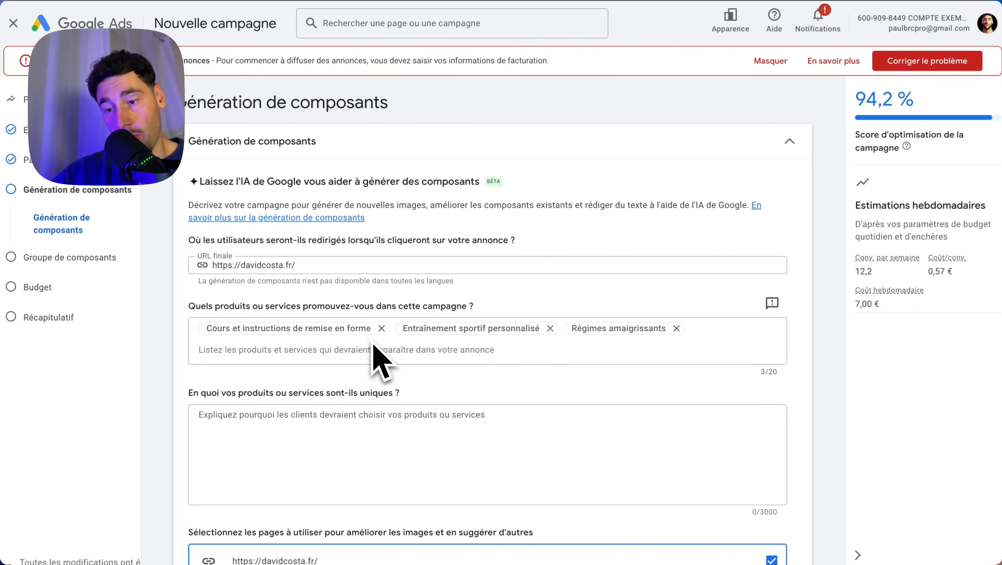
pyautogui.scroll(-5, 377, 358)
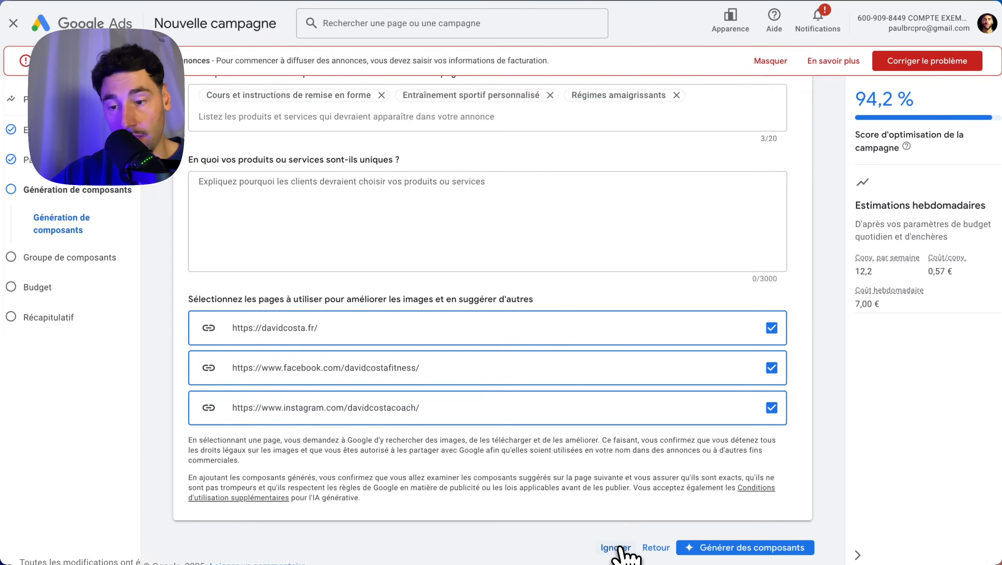
pyautogui.click(618, 546)
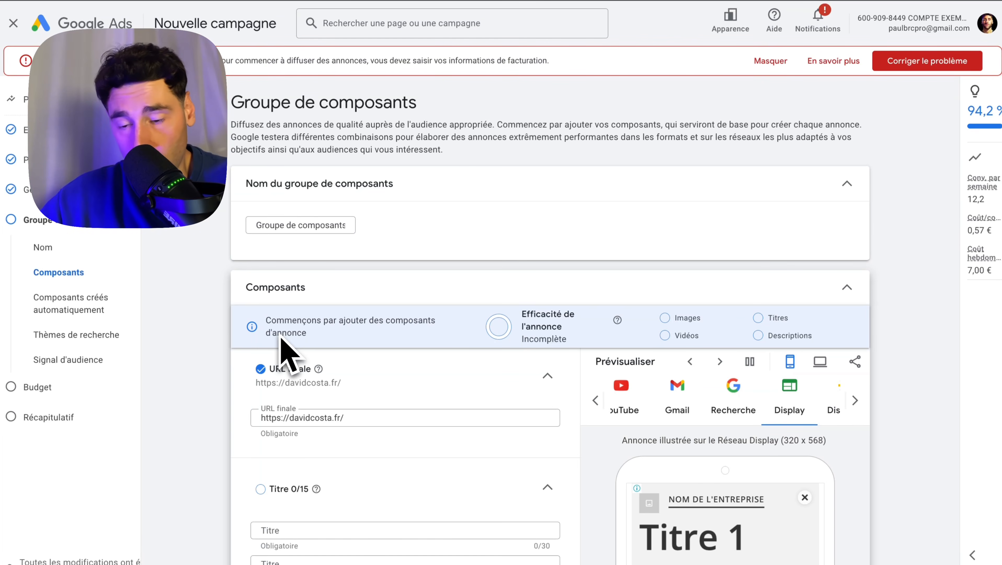
# Examine the asset group's empty headline, long headline and description fields and the ad preview
pyautogui.scroll(-4, 203, 450)
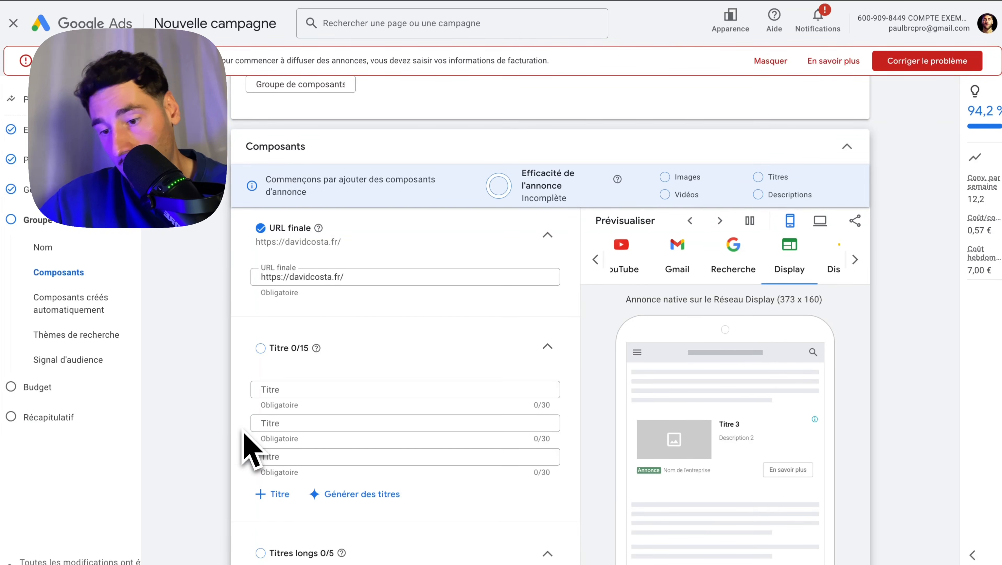
pyautogui.scroll(-4, 244, 433)
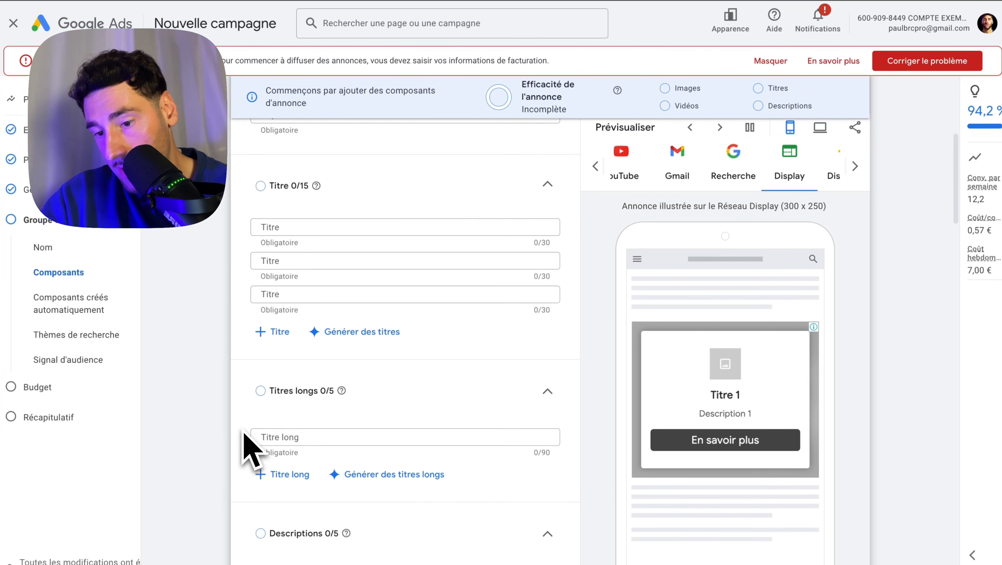
pyautogui.scroll(-1, 242, 444)
pyautogui.scroll(-3, 311, 431)
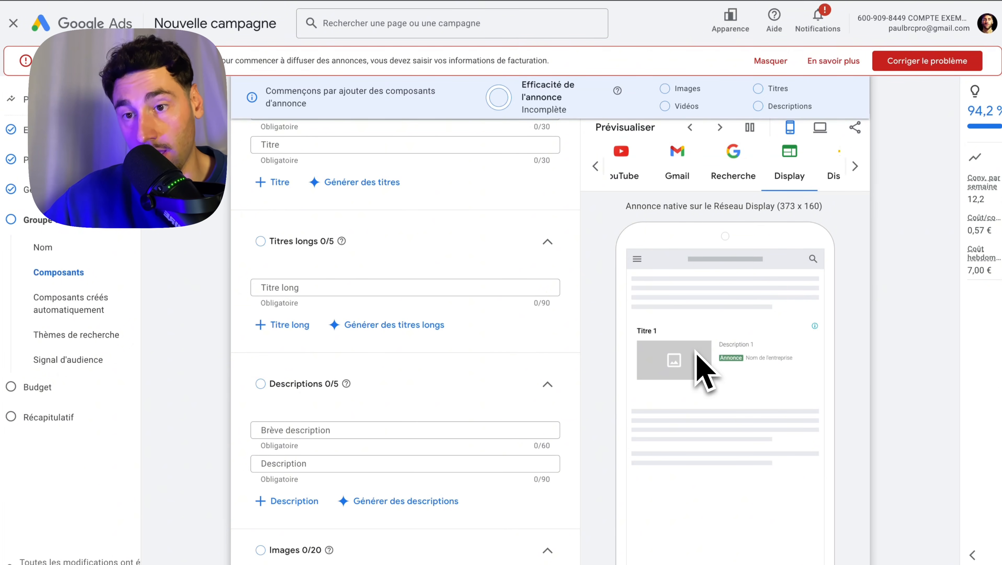
pyautogui.scroll(-3, 435, 378)
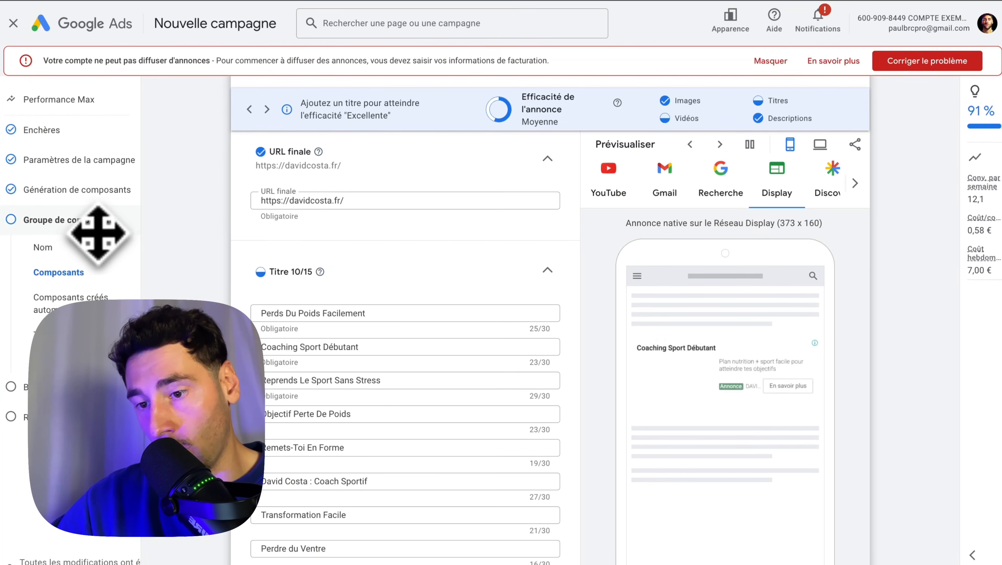
# Review the completed headlines, long headlines and descriptions of the asset group
pyautogui.scroll(-1, 389, 350)
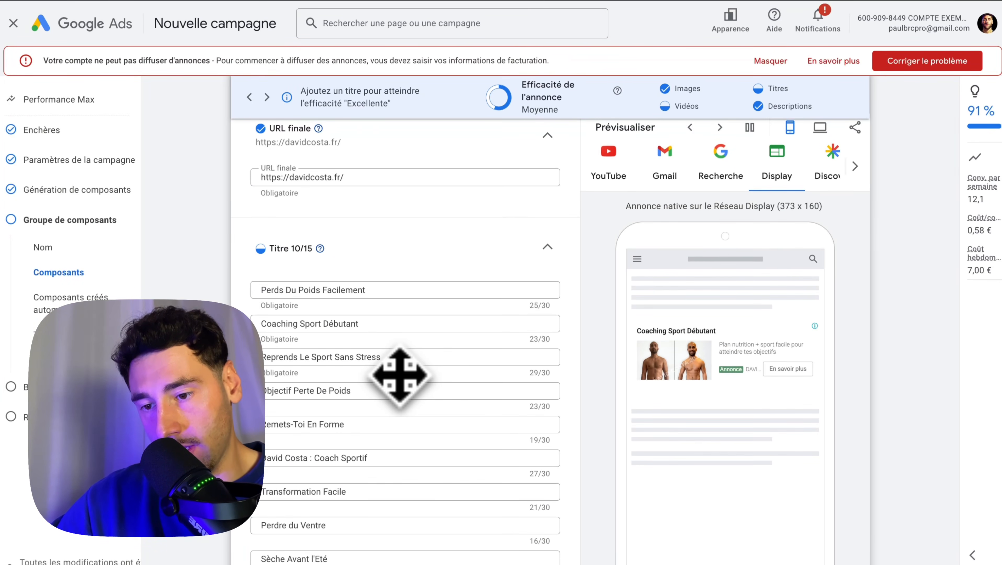
pyautogui.scroll(-7, 316, 344)
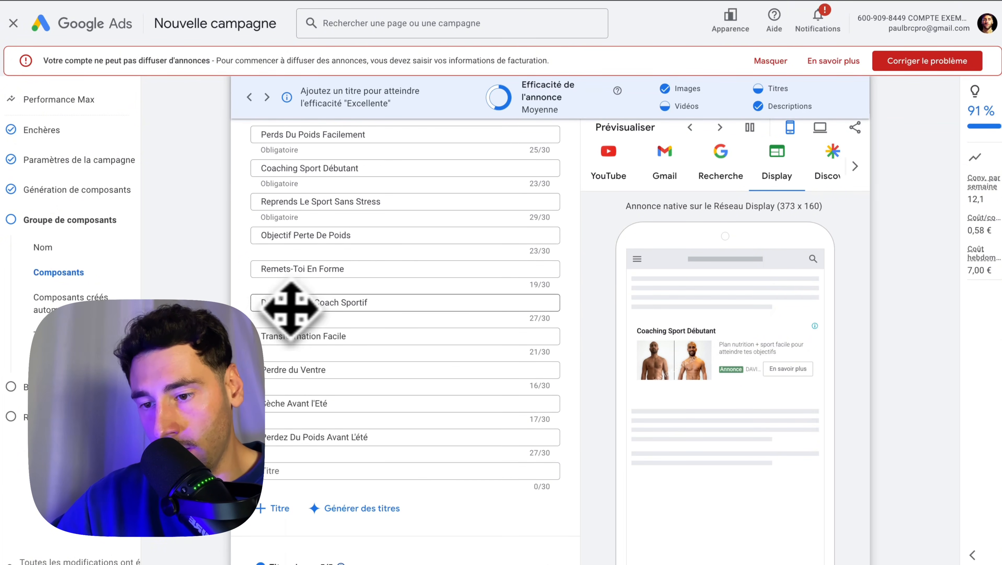
pyautogui.scroll(2, 292, 257)
pyautogui.scroll(-4, 365, 435)
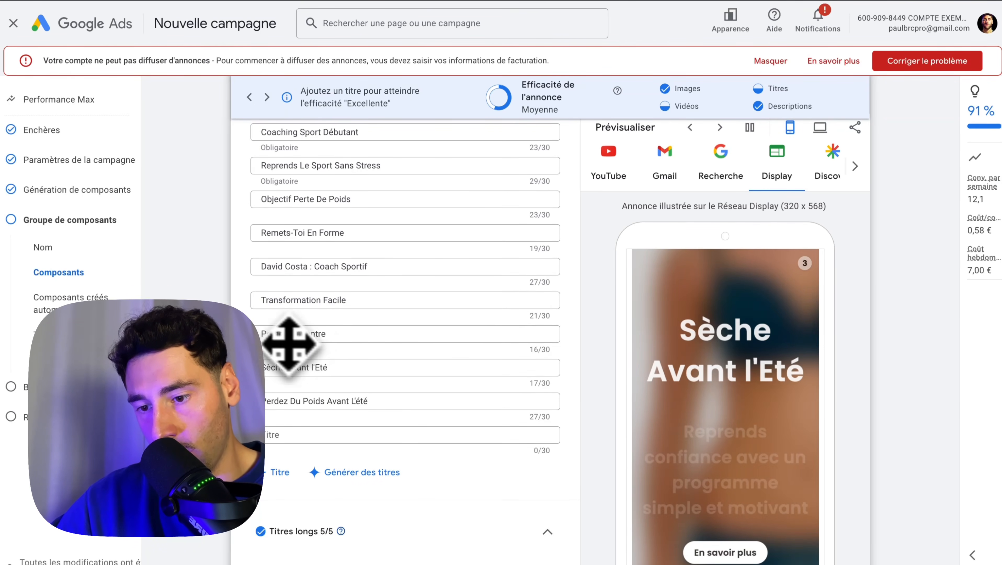
pyautogui.scroll(-2, 353, 369)
pyautogui.scroll(-10, 351, 369)
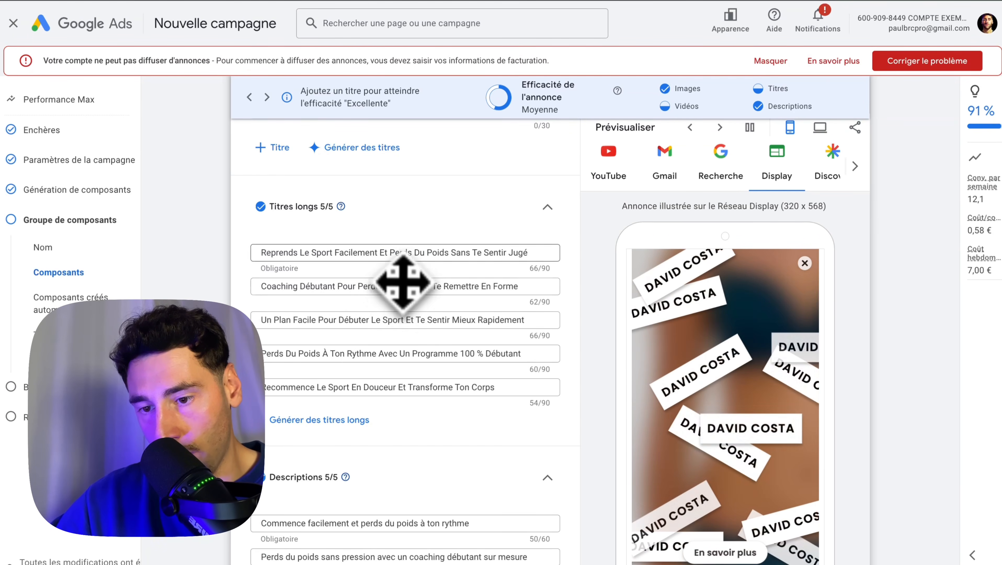
pyautogui.scroll(-8, 359, 354)
pyautogui.scroll(-6, 371, 415)
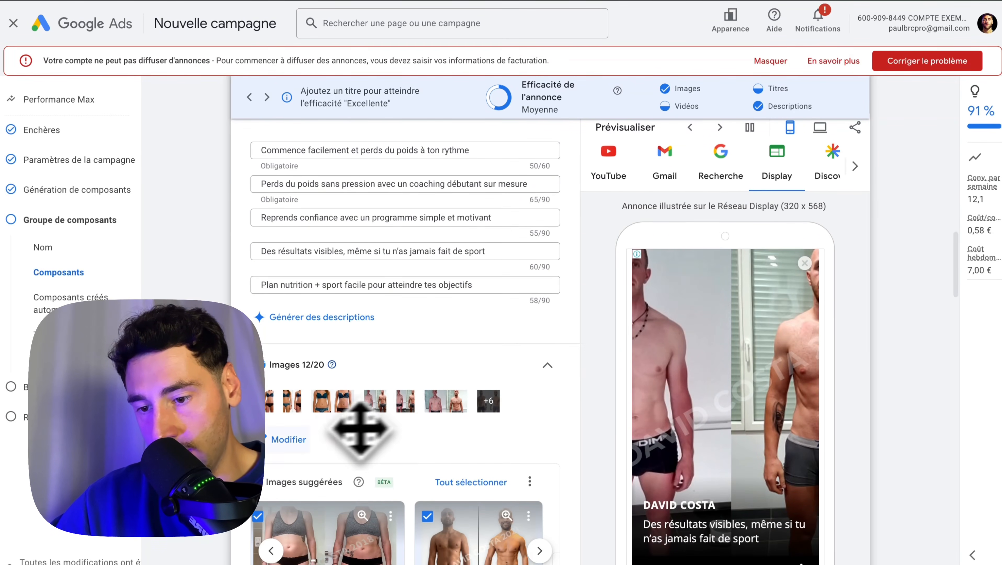
# Review the asset group's images, logos, business name and video section
pyautogui.scroll(-3, 733, 380)
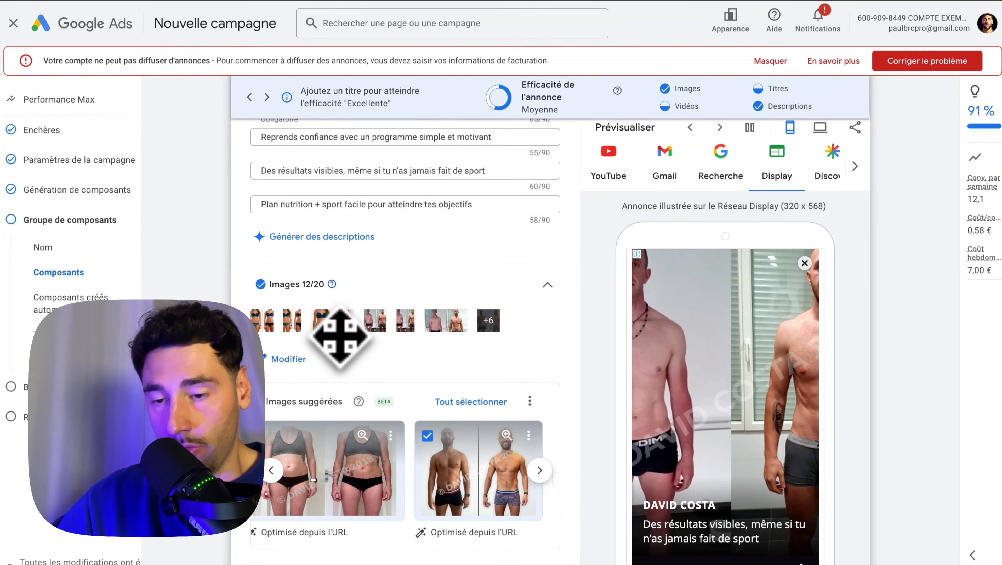
pyautogui.scroll(-3, 341, 336)
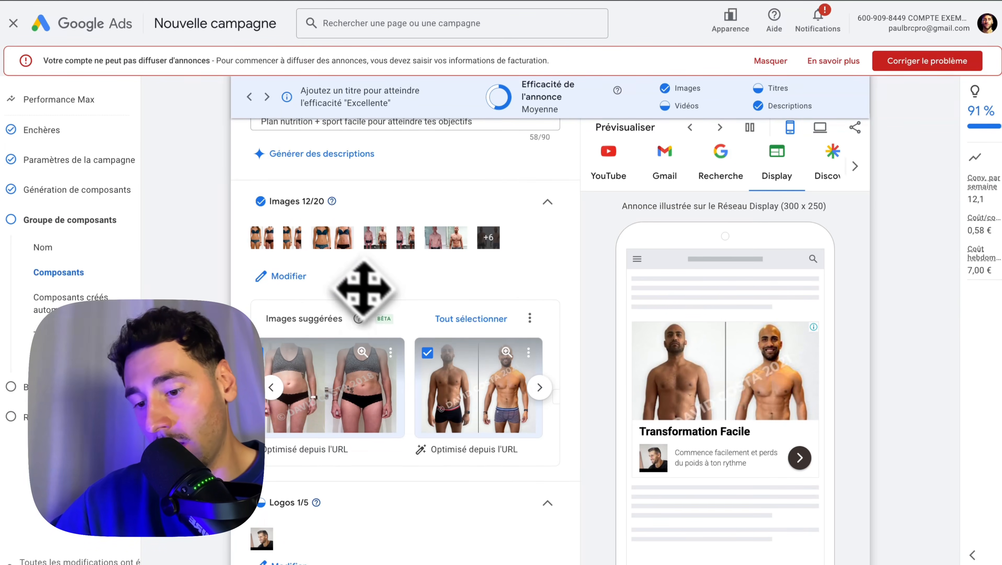
pyautogui.scroll(-8, 360, 284)
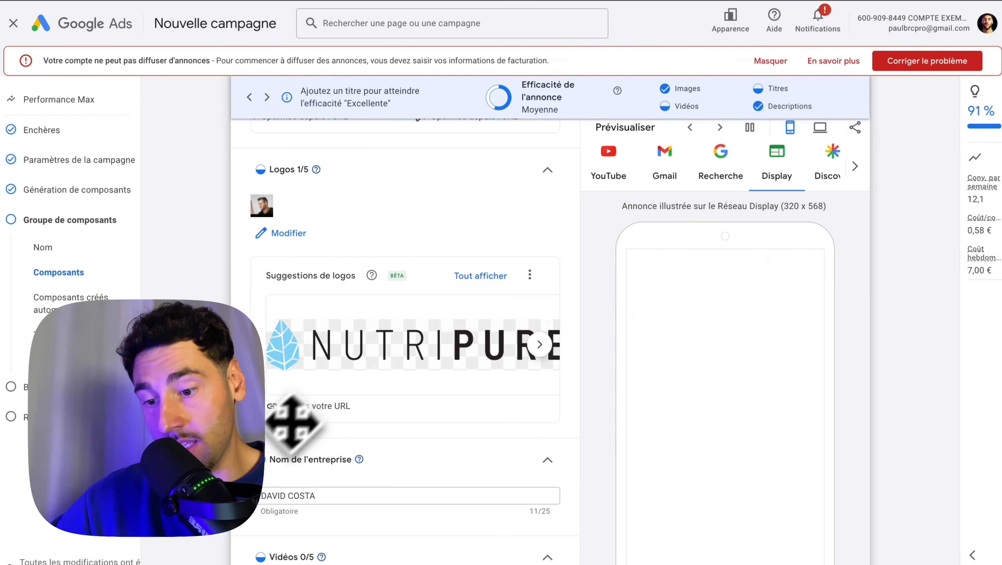
pyautogui.scroll(-4, 299, 413)
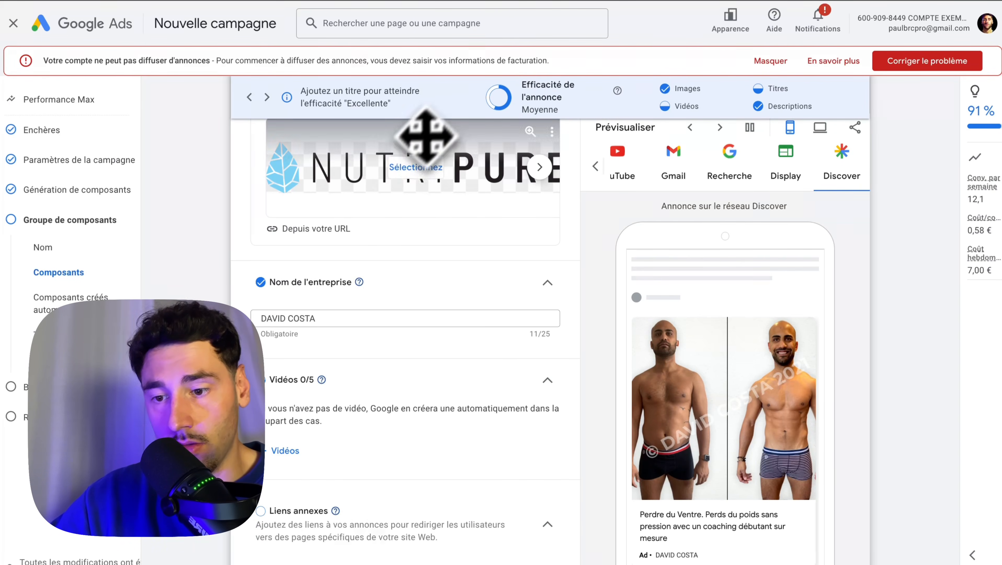
pyautogui.scroll(-1, 394, 301)
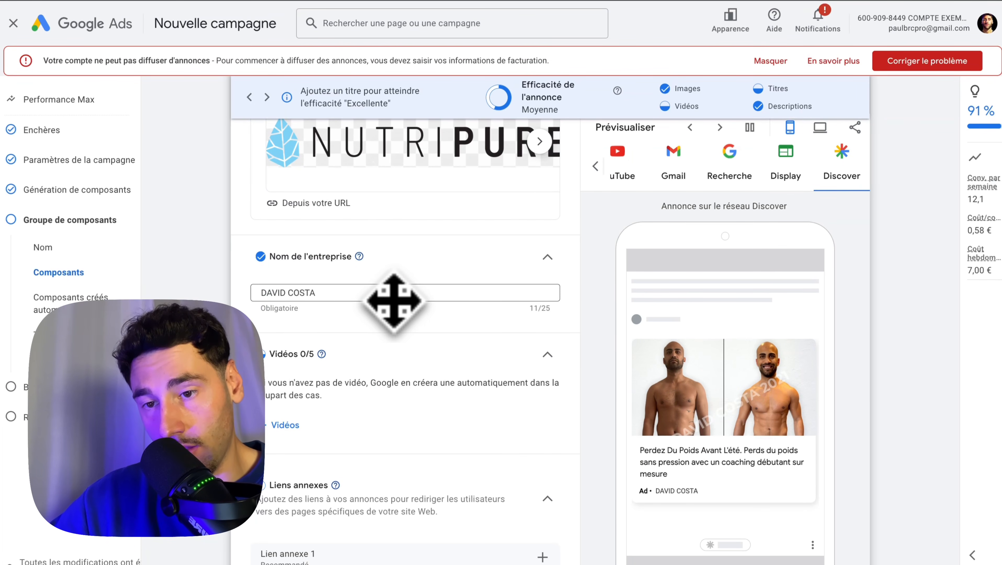
pyautogui.scroll(10, 312, 366)
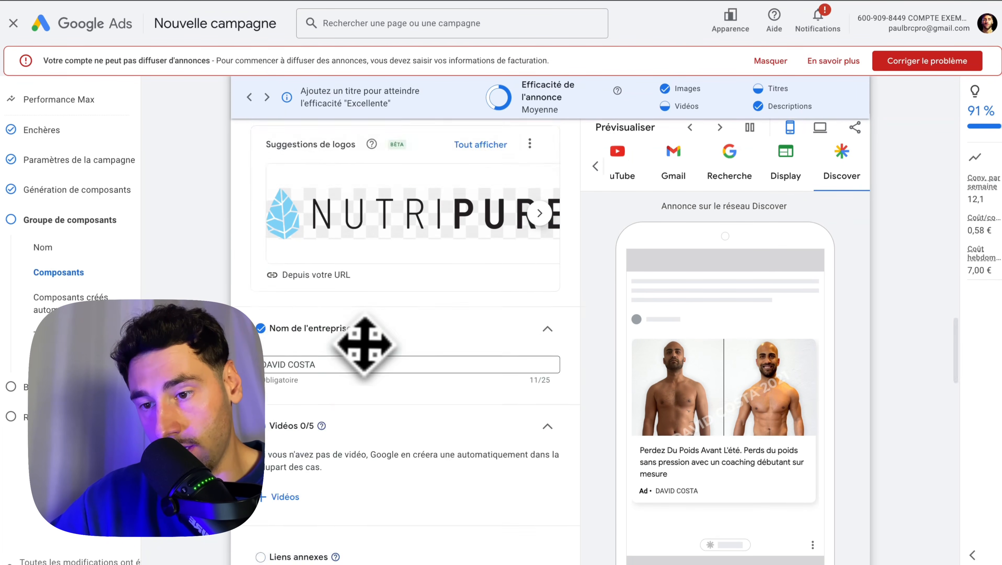
pyautogui.scroll(6, 334, 279)
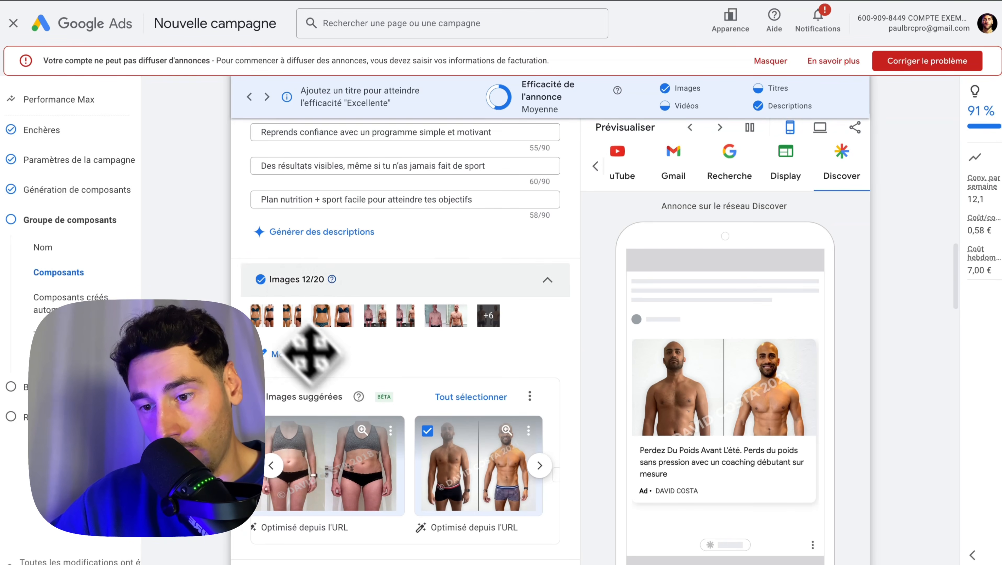
pyautogui.scroll(-15, 340, 300)
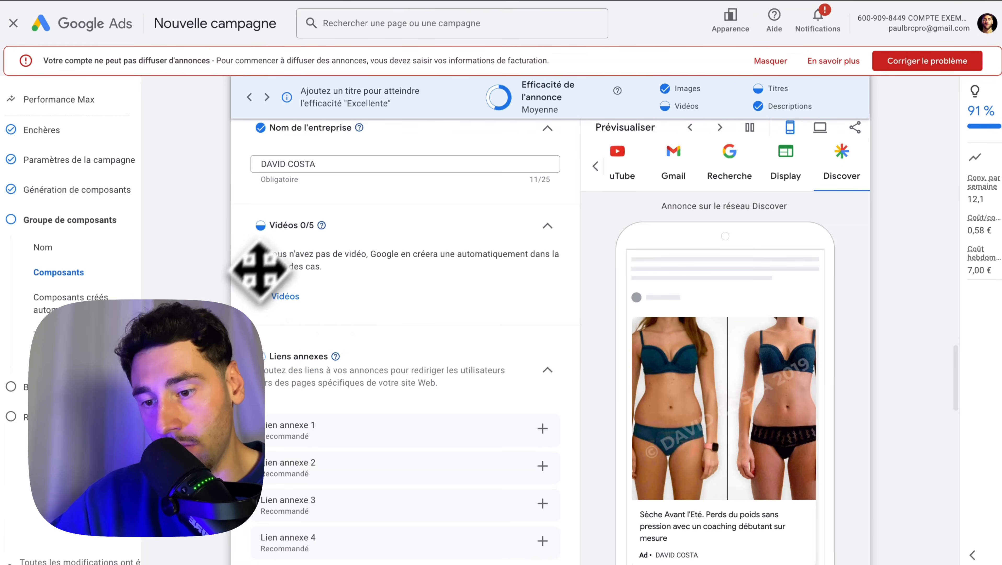
# Review the sitelinks and call to action, and expand the other asset types to inspect promotions, prices, calls and callouts
pyautogui.scroll(-5, 312, 294)
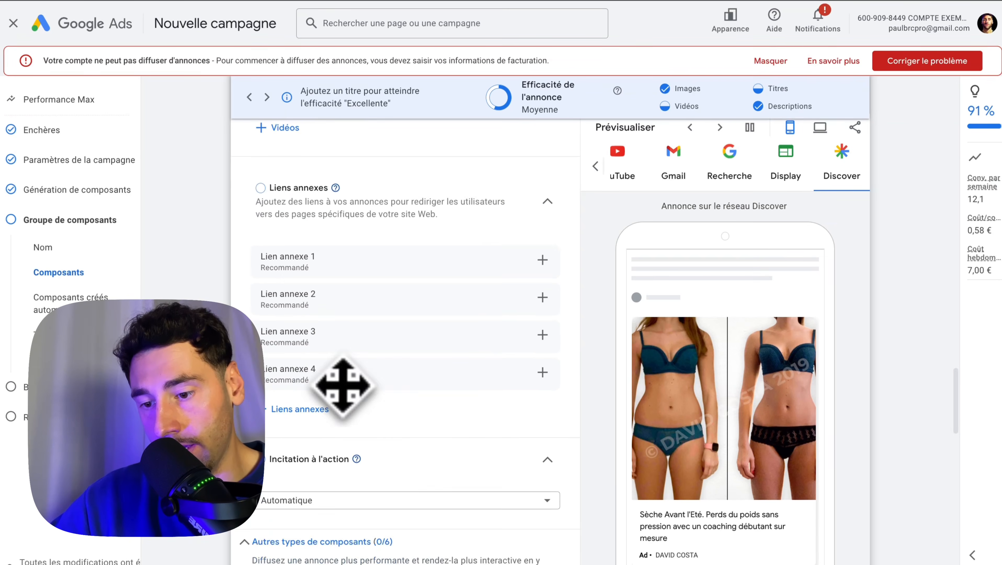
pyautogui.scroll(-1, 301, 485)
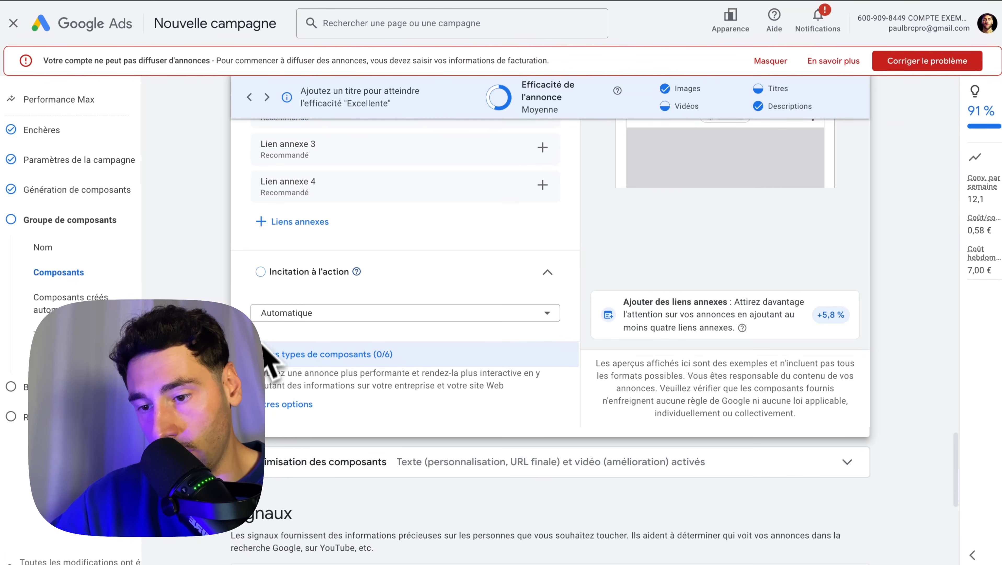
pyautogui.click(286, 356)
pyautogui.scroll(-5, 312, 419)
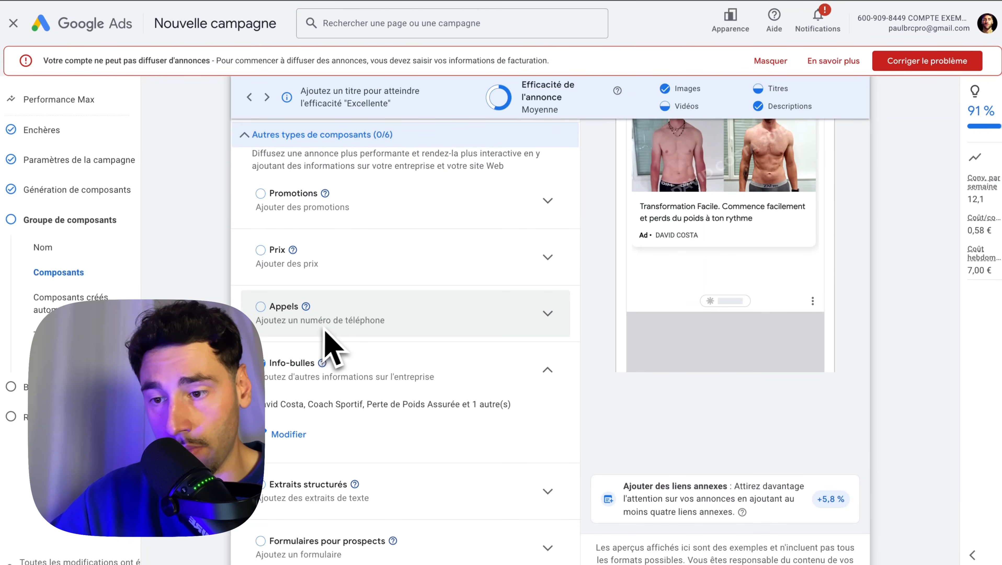
pyautogui.scroll(-1, 332, 348)
pyautogui.scroll(15, 331, 342)
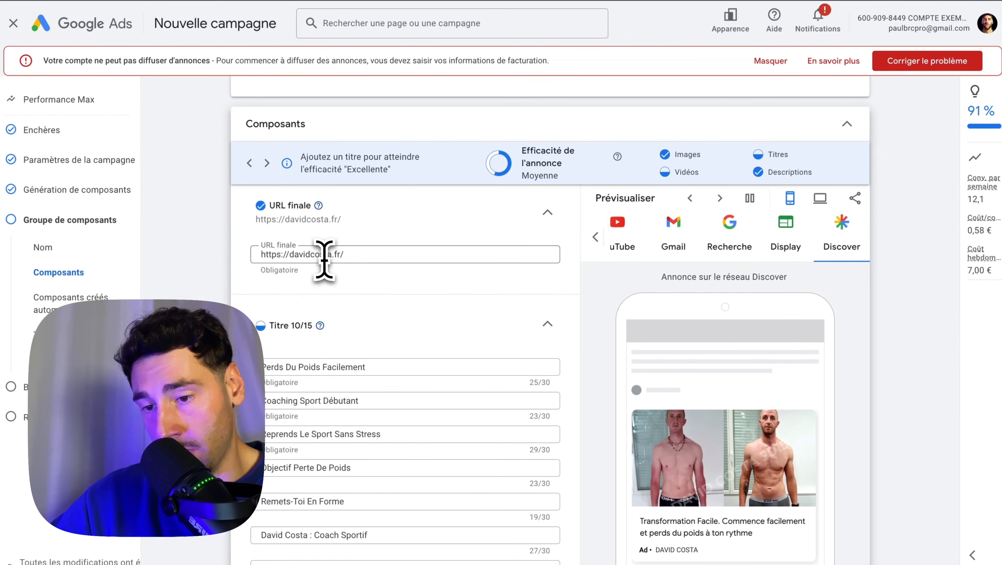
# Check the asset group's final URL and go on to the search themes and audience signal
pyautogui.click(350, 256)
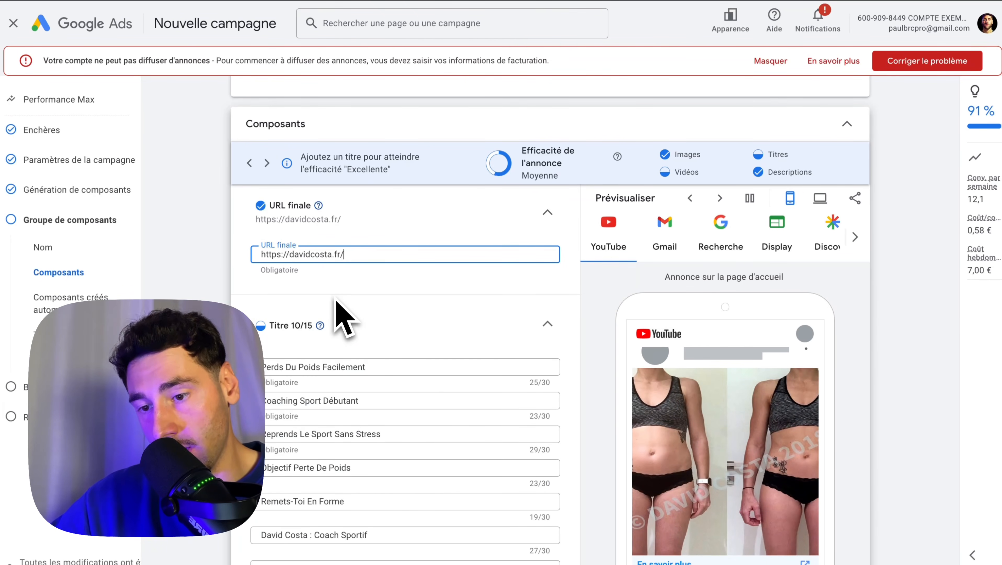
pyautogui.scroll(1, 293, 257)
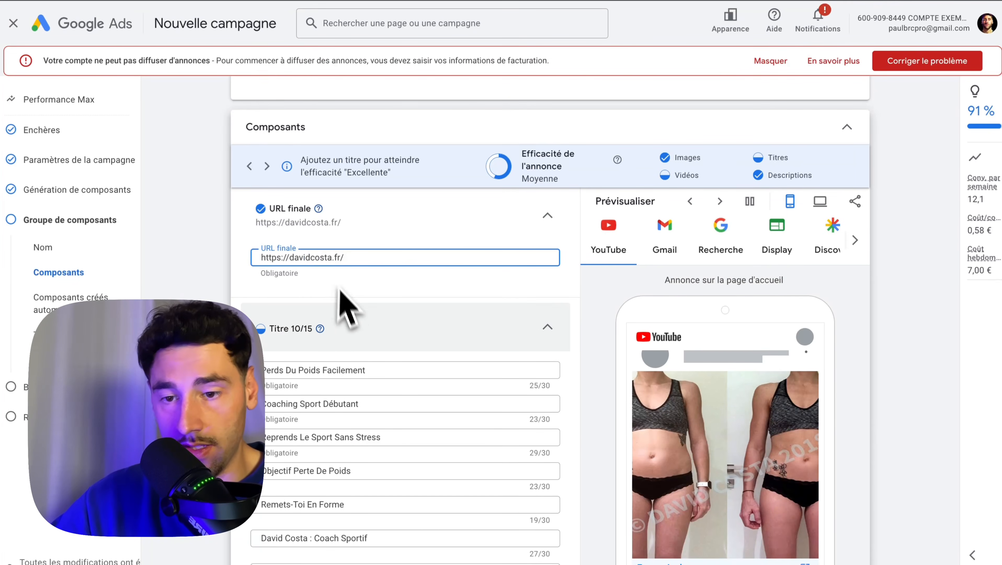
pyautogui.scroll(-15, 353, 312)
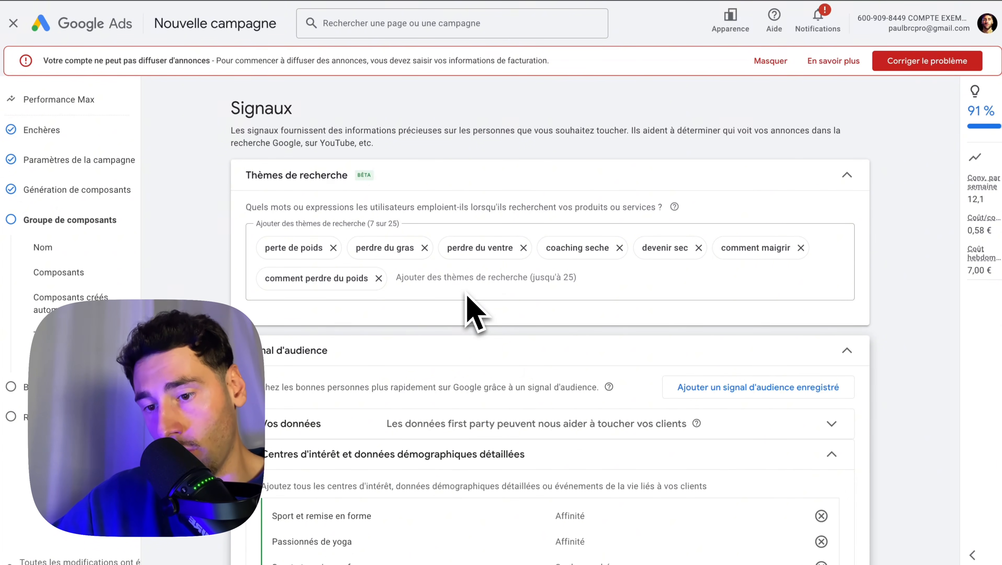
# Expand the first-party data section of the audience signal to inspect it, and collapse it again
pyautogui.scroll(-3, 468, 300)
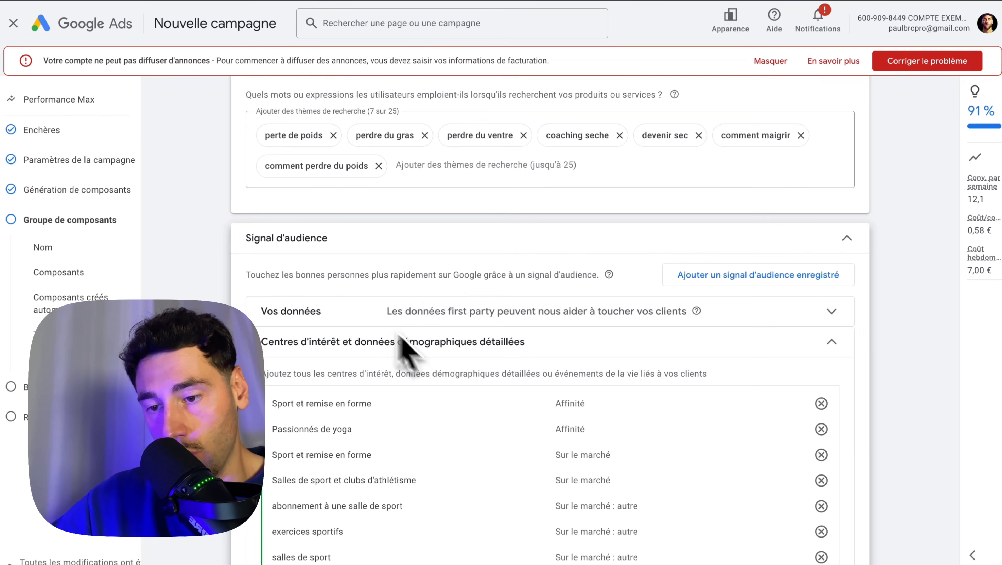
pyautogui.click(362, 314)
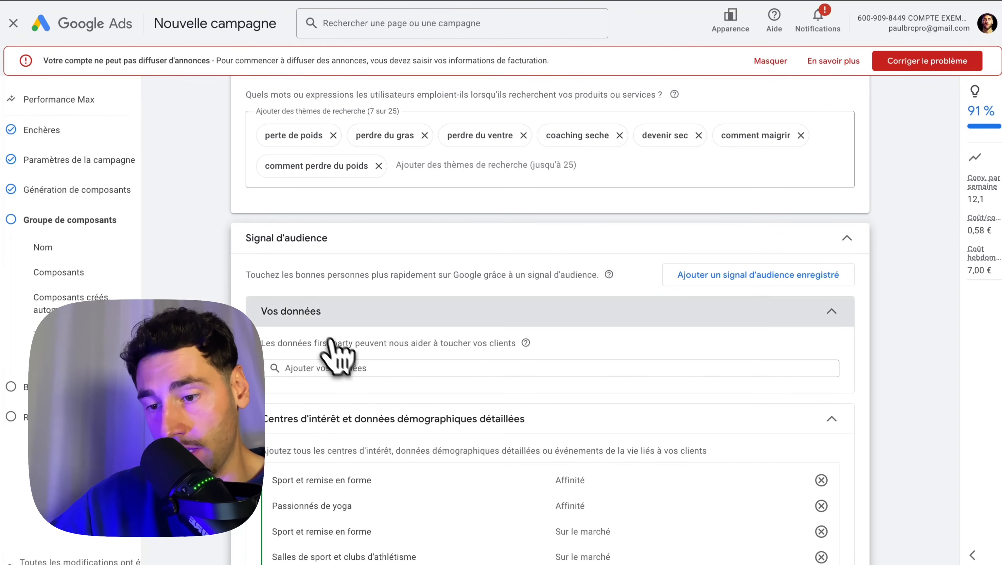
pyautogui.scroll(-3, 381, 362)
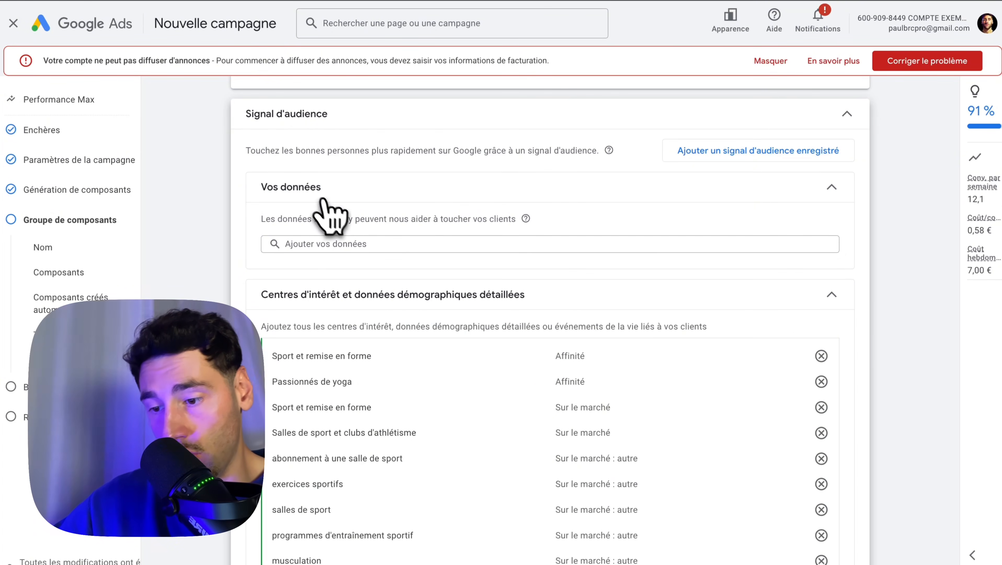
pyautogui.click(307, 213)
pyautogui.click(358, 358)
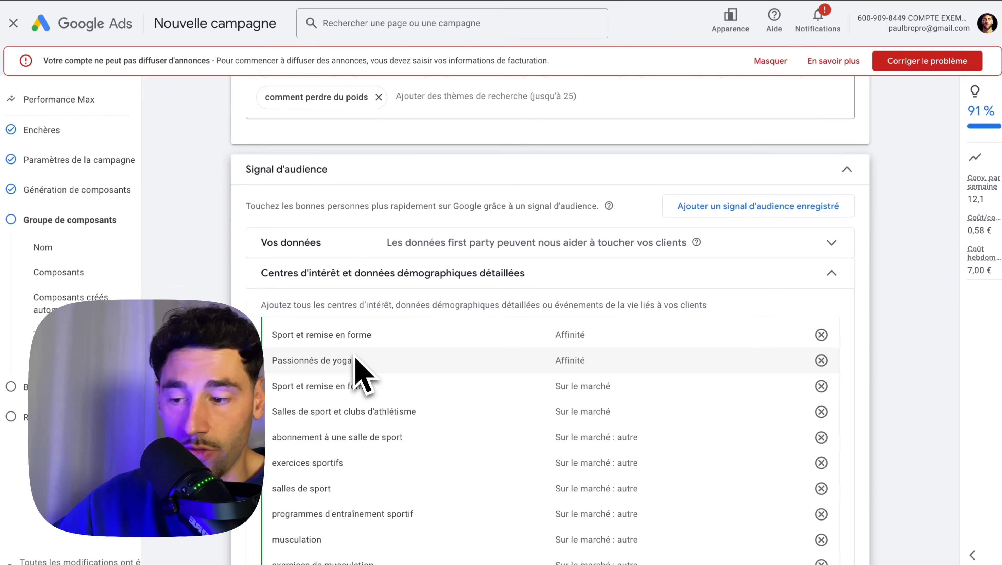
# Review the interest and detailed demographic segments in the audience signal, including the details of the in-market "Sport et remise en forme" segment
pyautogui.scroll(-1, 360, 374)
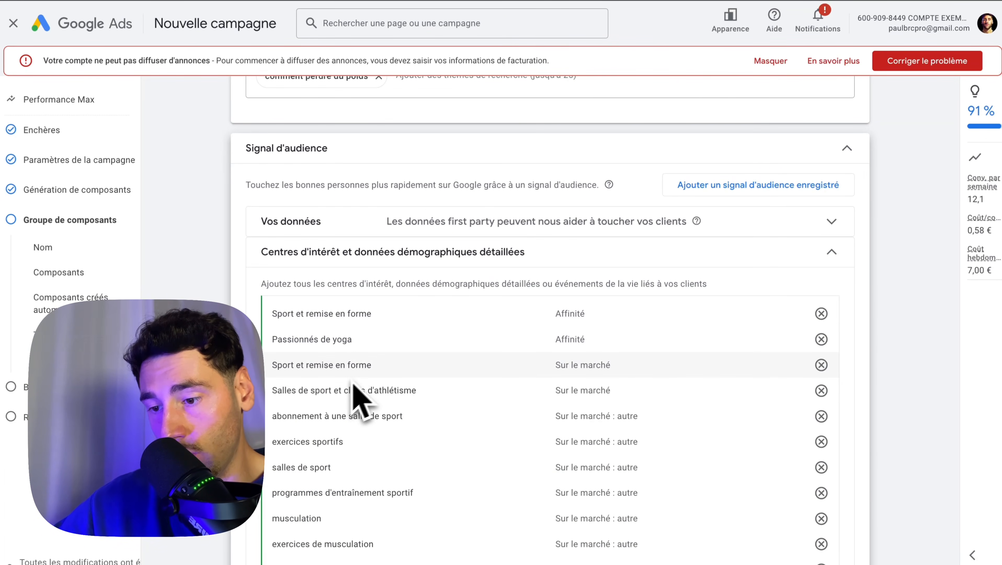
pyautogui.scroll(-1, 363, 435)
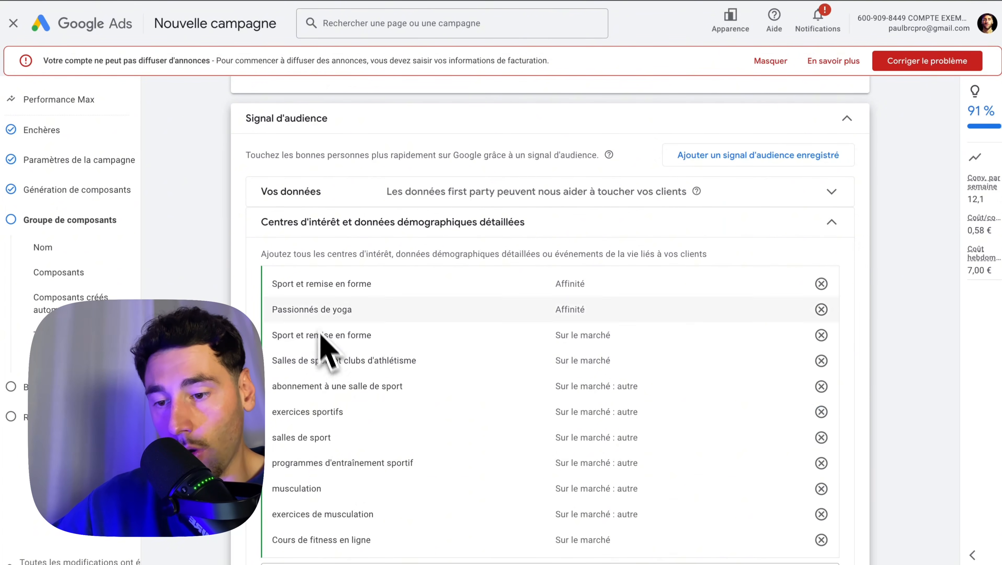
pyautogui.moveTo(353, 336)
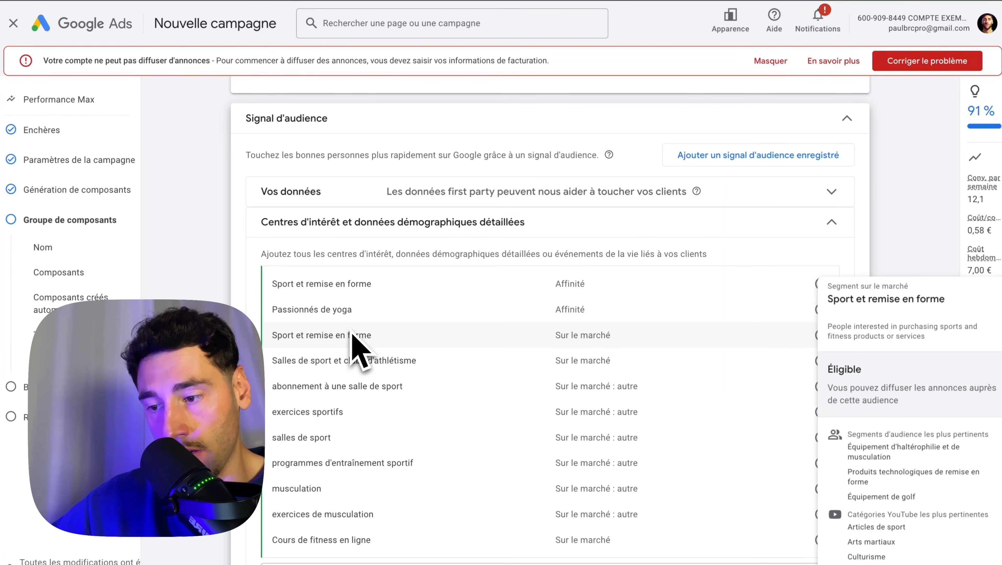
pyautogui.moveTo(364, 359)
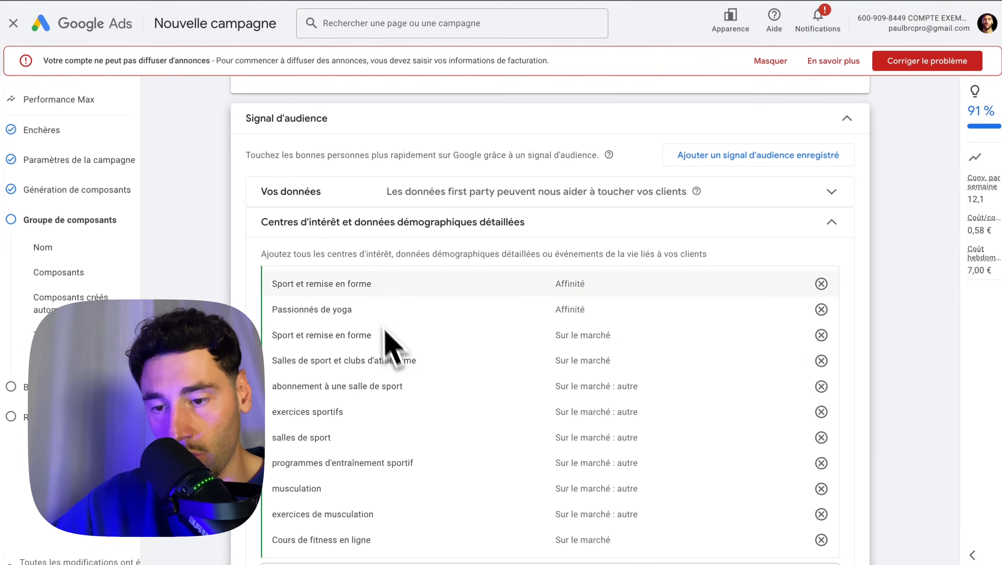
# Show the audience signal's additional signals and open the demographics to check the gender and age options
pyautogui.scroll(-4, 402, 364)
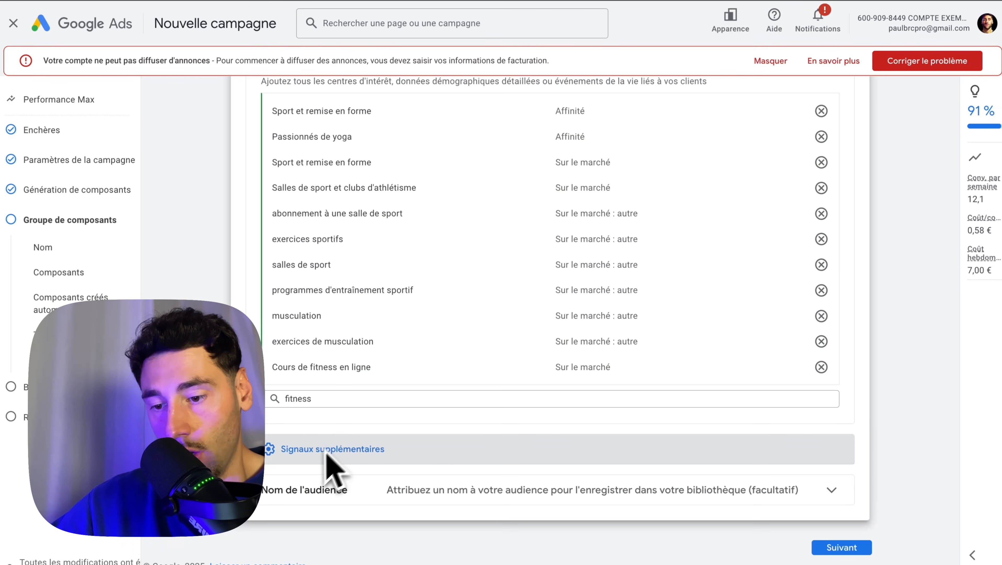
pyautogui.click(328, 450)
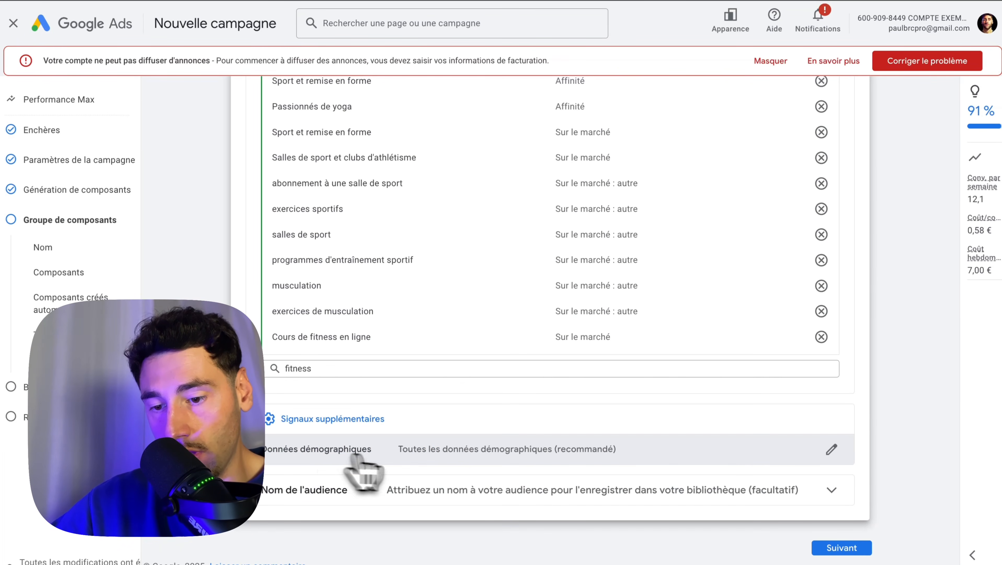
pyautogui.click(830, 448)
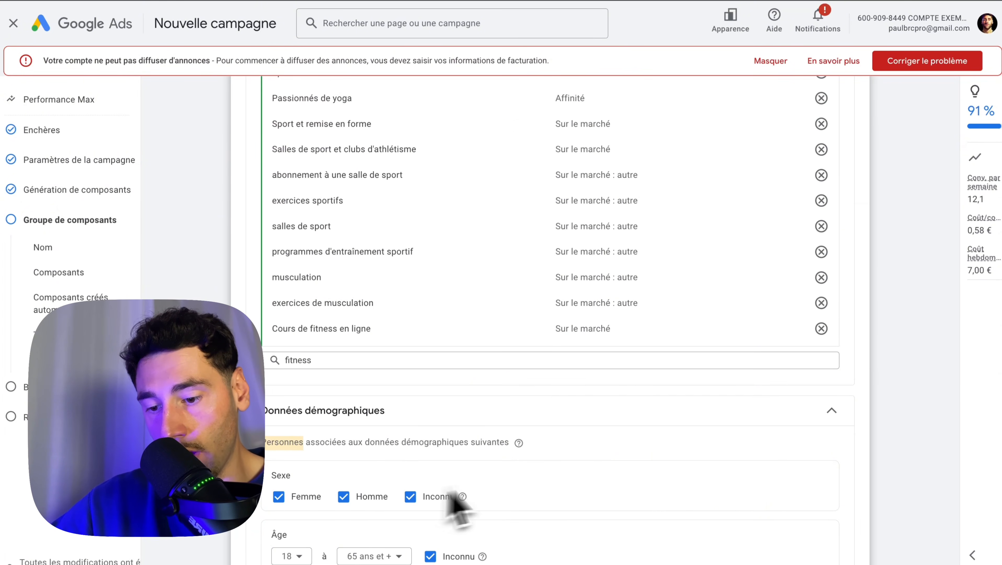
pyautogui.scroll(-3, 435, 508)
pyautogui.scroll(-4, 353, 499)
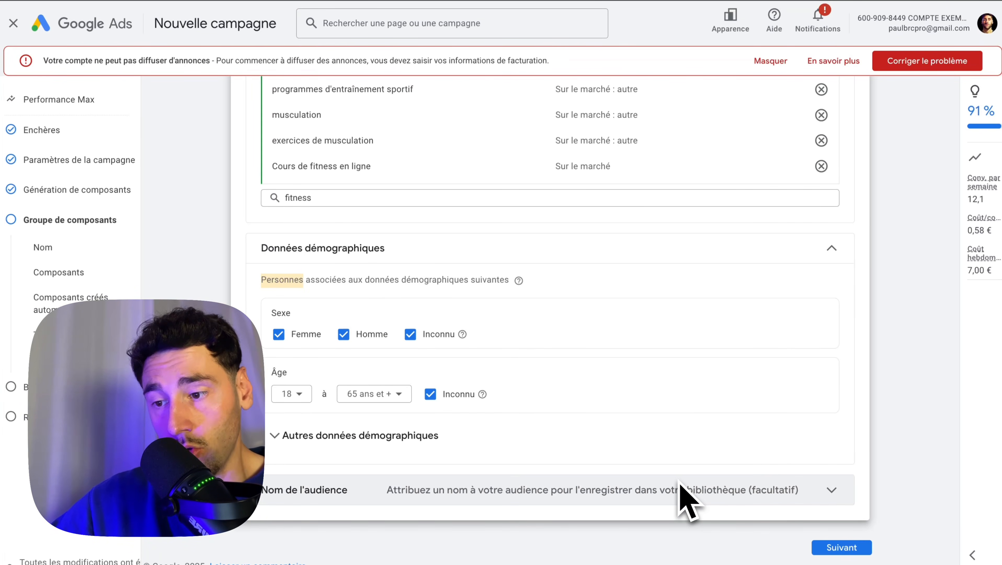
# Proceed to the budget, set a custom average daily budget of 10 €, and continue to the campaign summary
pyautogui.click(841, 547)
pyautogui.click(324, 377)
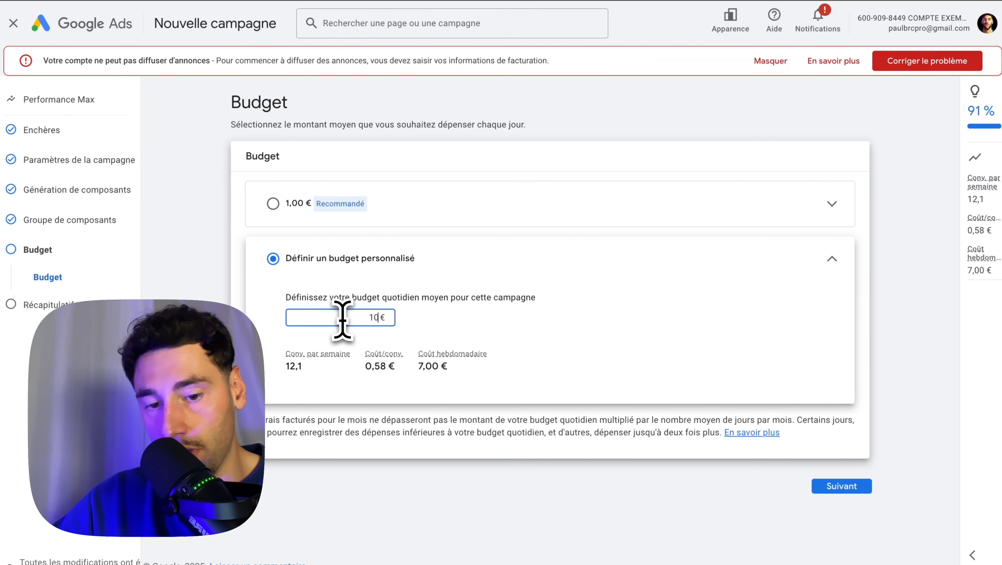
pyautogui.click(861, 487)
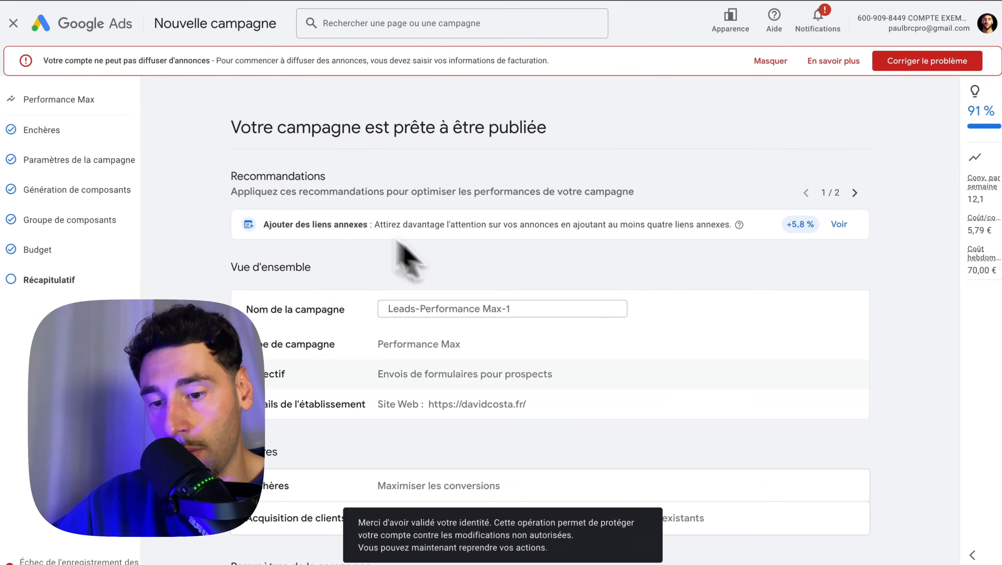
# Review the campaign summary, including locations, languages, asset group and budget
pyautogui.scroll(-10, 466, 397)
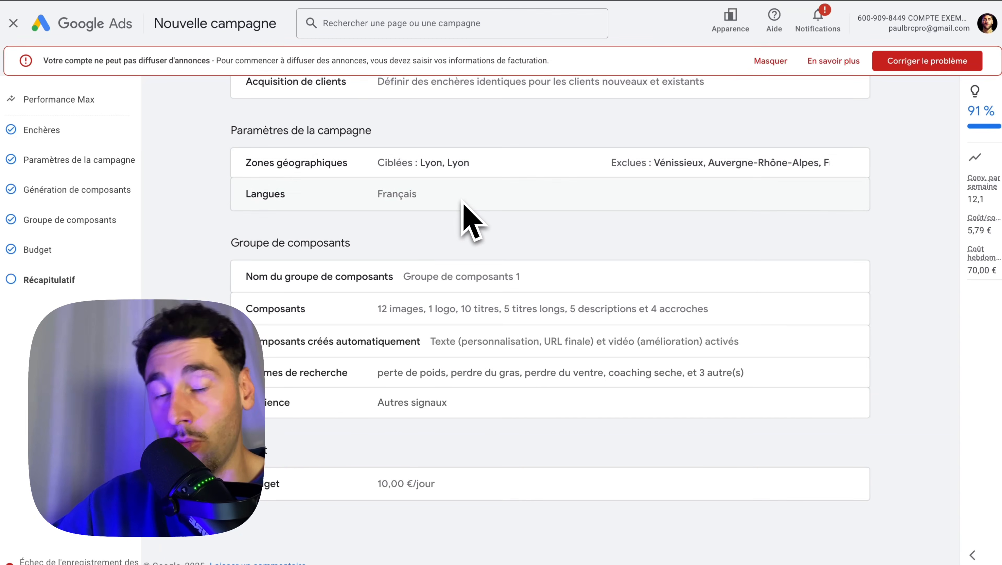
pyautogui.scroll(10, 471, 221)
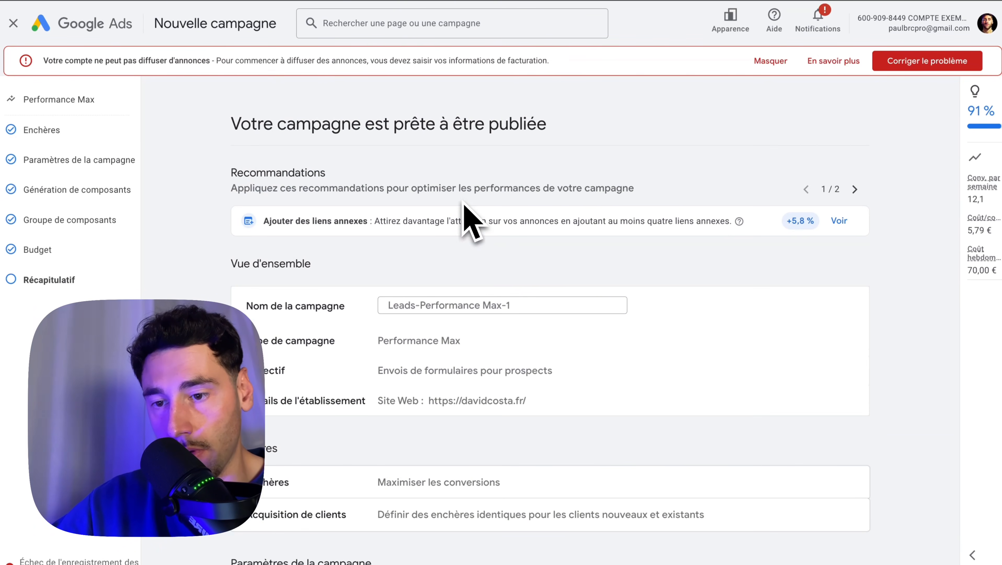